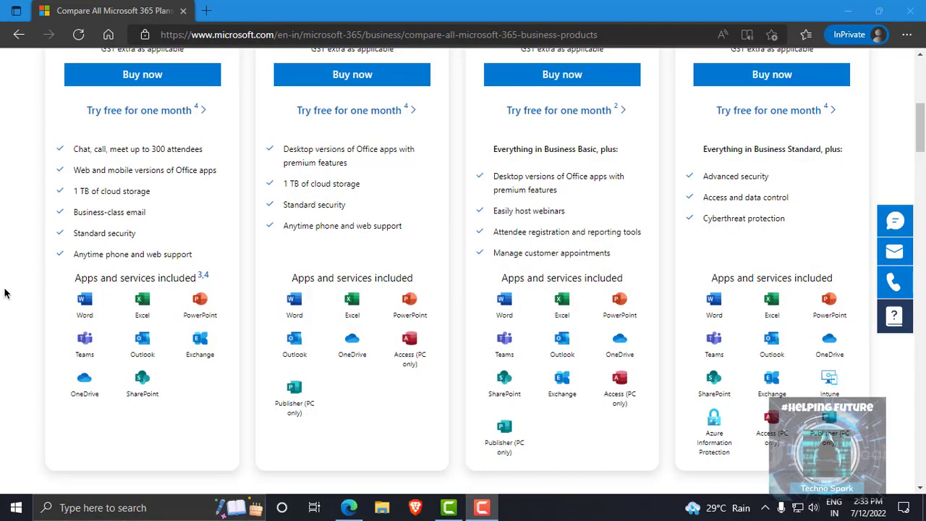
# Examine the prices, features and included apps of the four Microsoft 365 business plans.
pyautogui.scroll(3, 114, 386)
pyautogui.scroll(1, 136, 113)
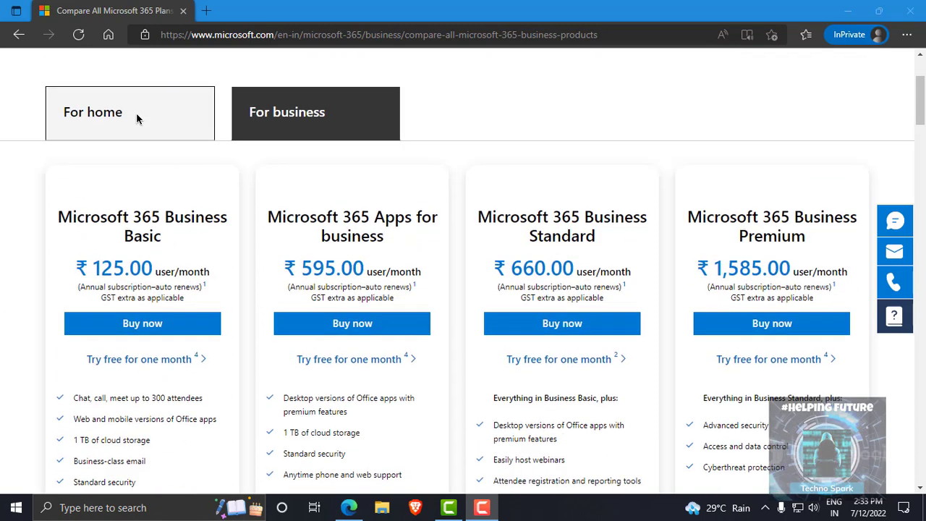
pyautogui.click(102, 56)
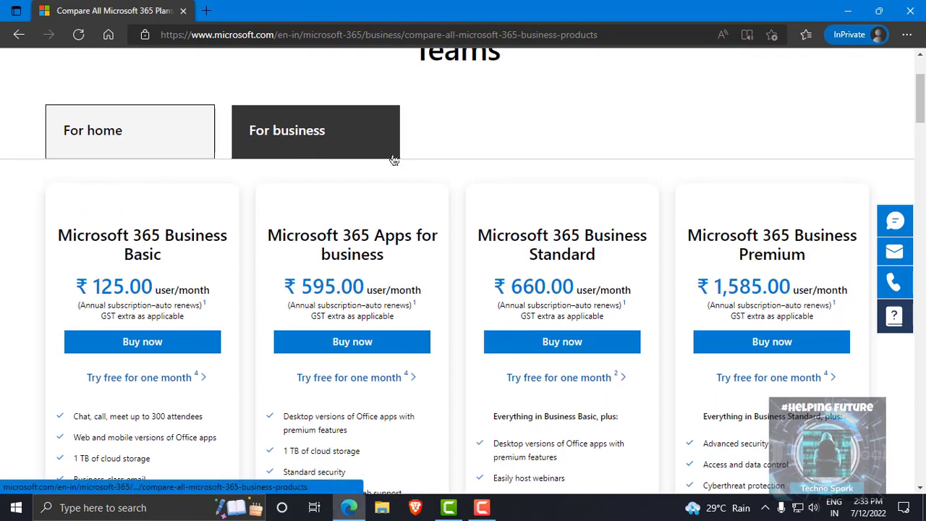
pyautogui.scroll(-1, 275, 274)
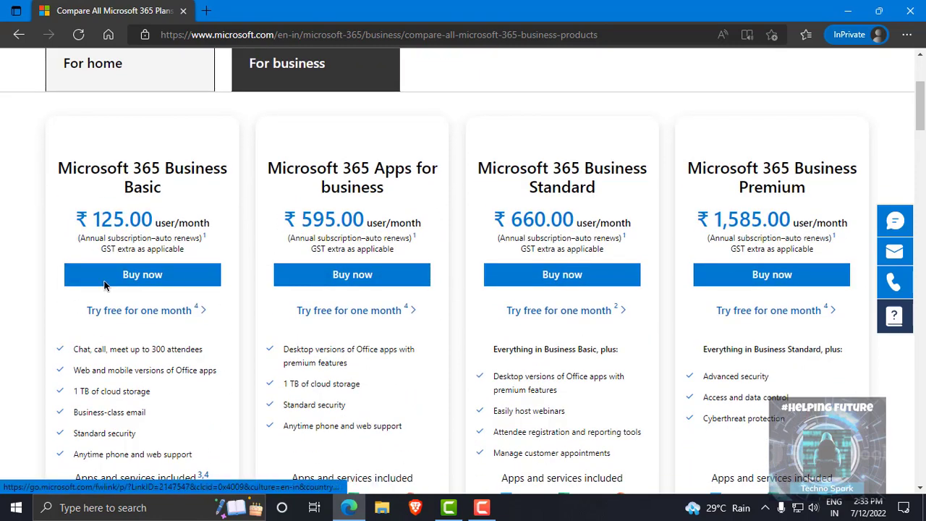
pyautogui.scroll(-1, 128, 121)
pyautogui.scroll(-2, 92, 407)
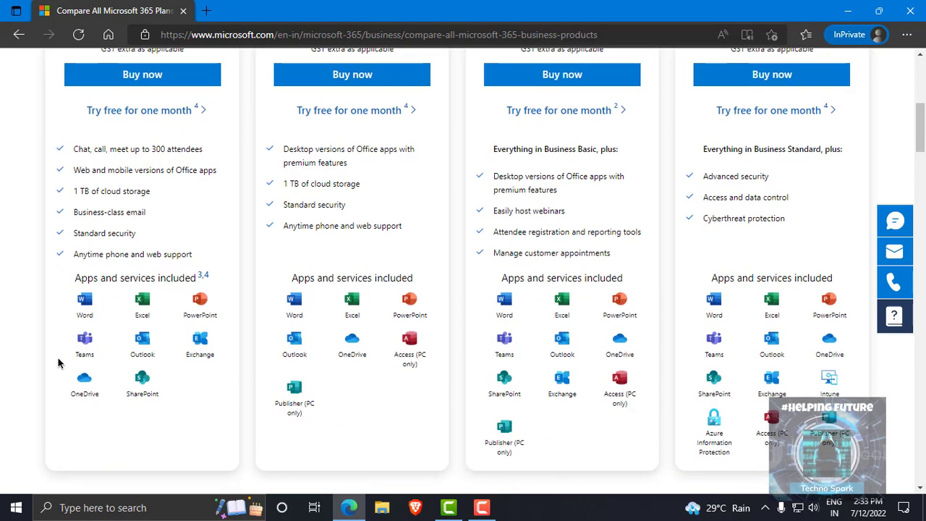
pyautogui.scroll(2, 340, 196)
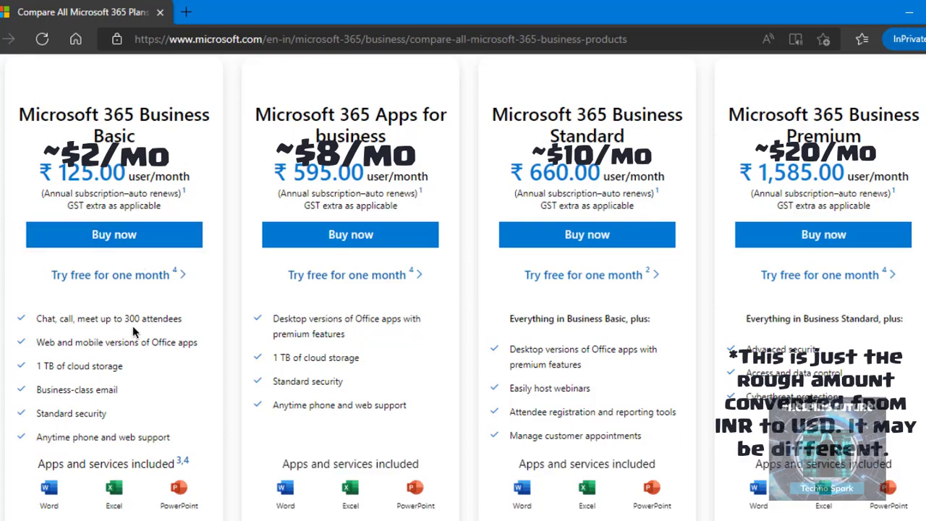
pyautogui.scroll(-2, 312, 264)
pyautogui.scroll(1, 312, 314)
pyautogui.scroll(-2, 313, 313)
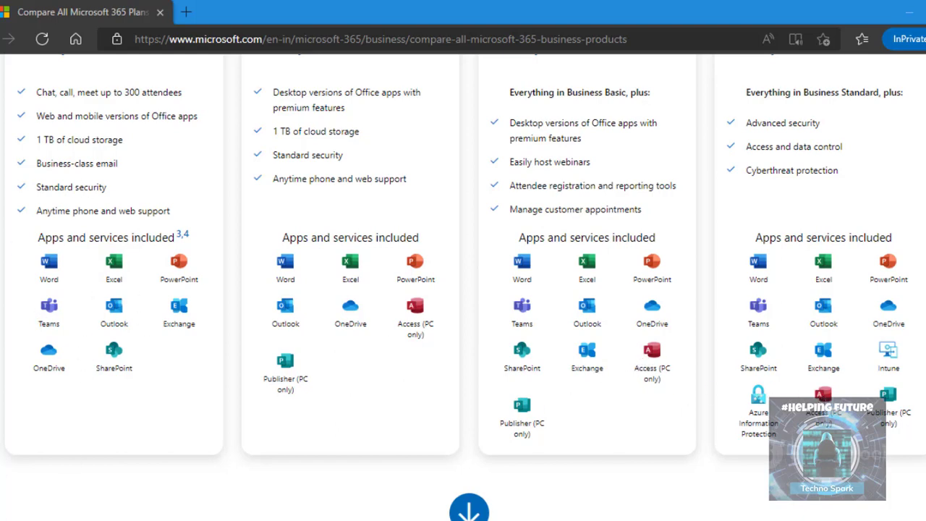
pyautogui.scroll(3, 535, 385)
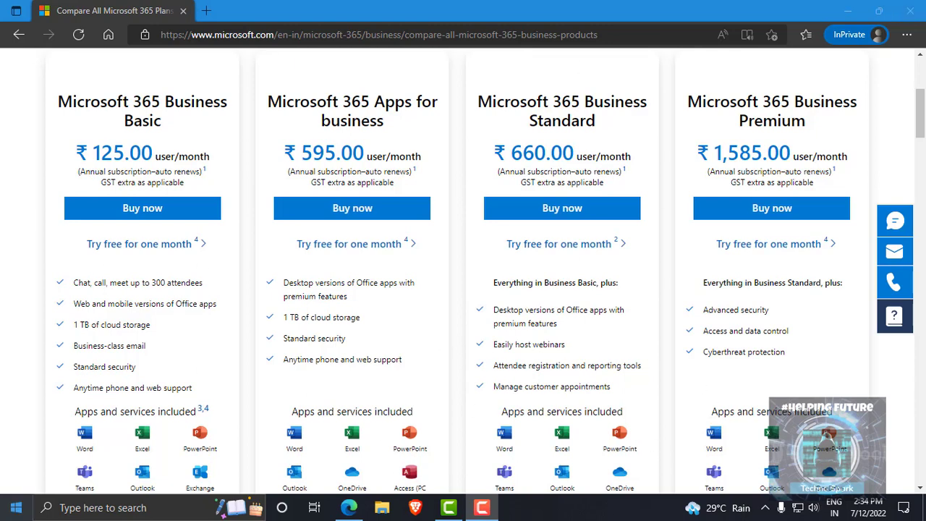
# Close the browser window, search Windows for "acce" and launch the Access app.
pyautogui.click(289, 20)
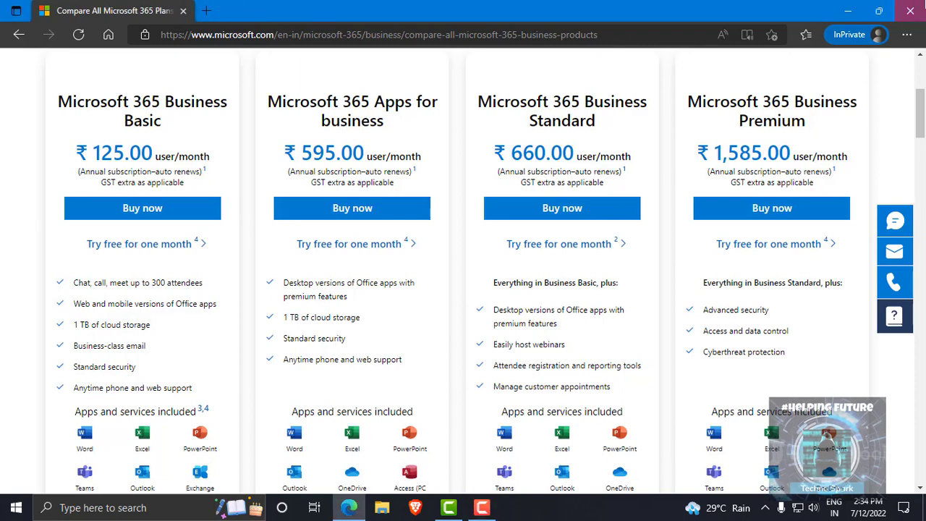
pyautogui.click(919, 8)
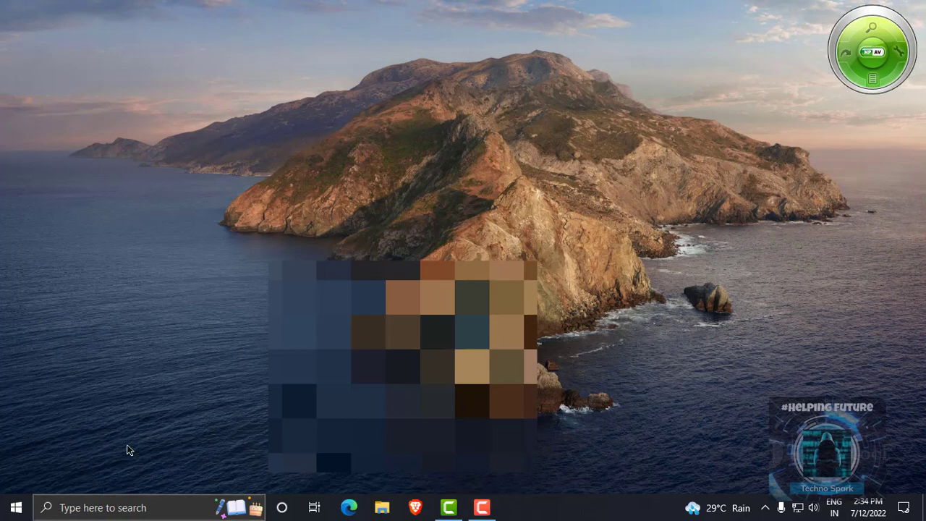
pyautogui.press('super+s')
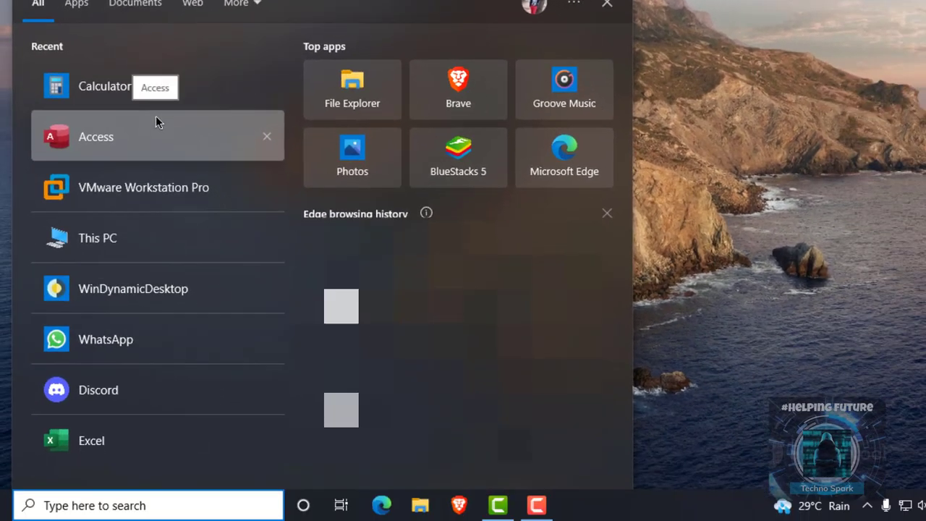
pyautogui.write('a')
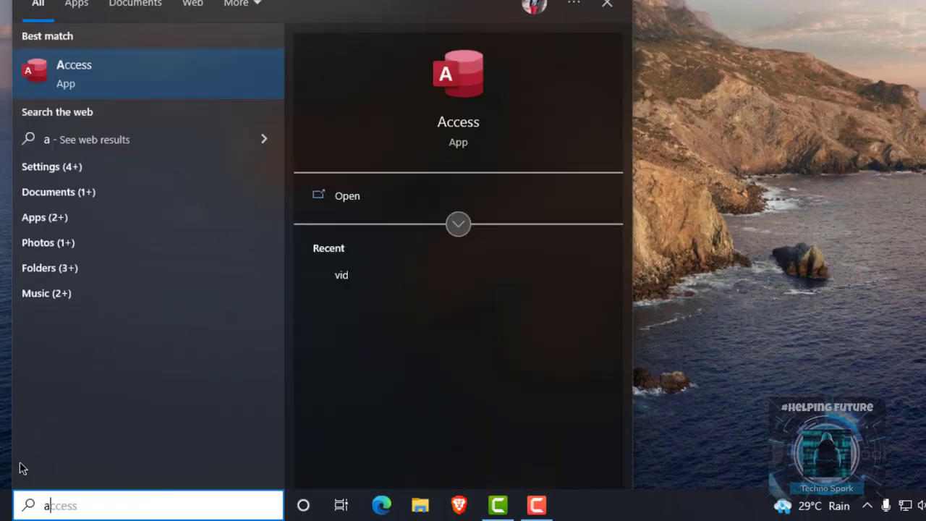
pyautogui.write('cce')
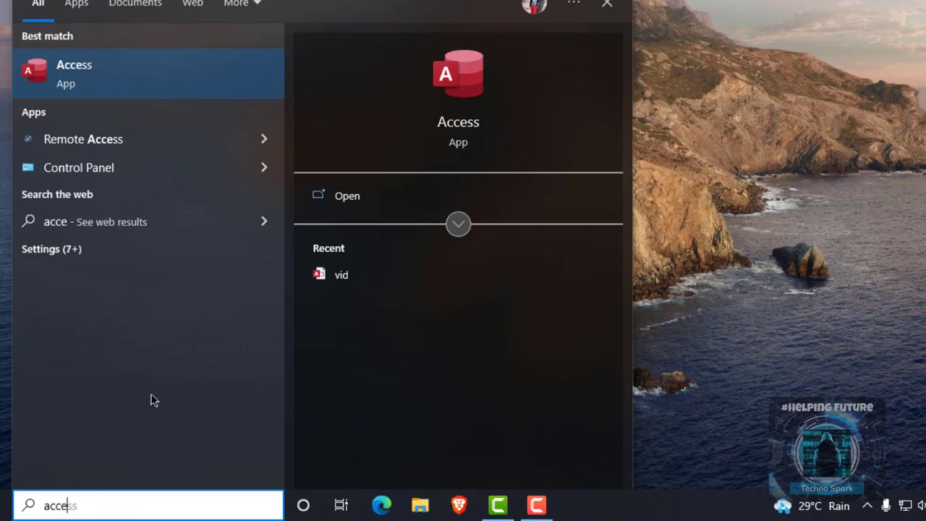
pyautogui.rightClick(424, 277)
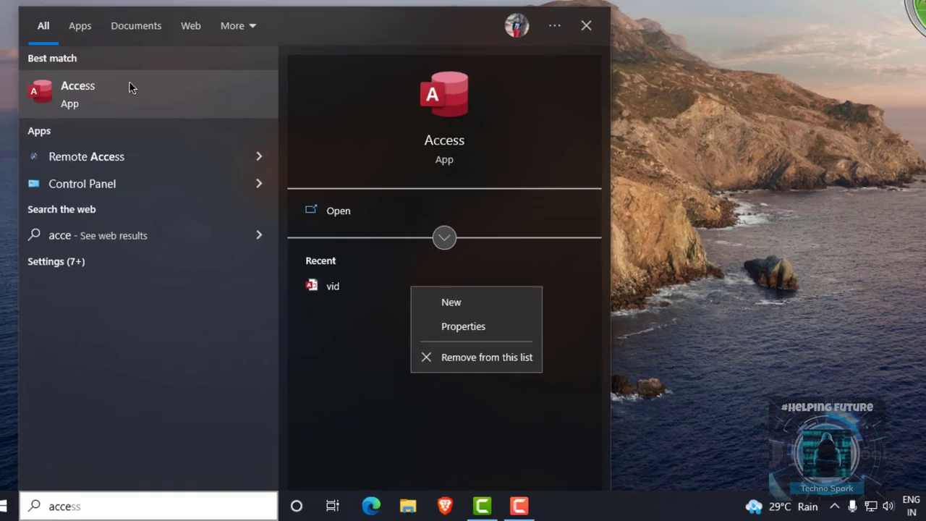
pyautogui.click(129, 81)
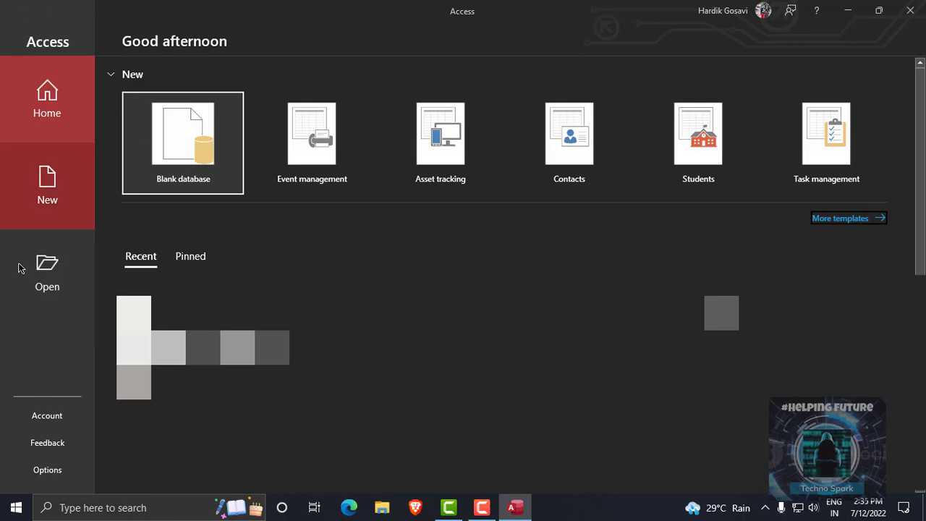
# View the user and product information on the Account page, and return to the Access start screen.
pyautogui.click(78, 511)
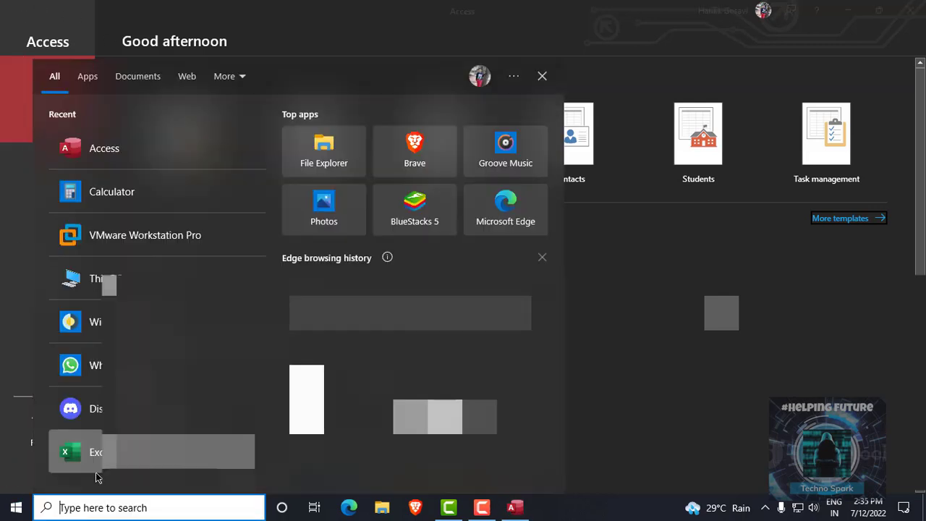
pyautogui.click(5, 416)
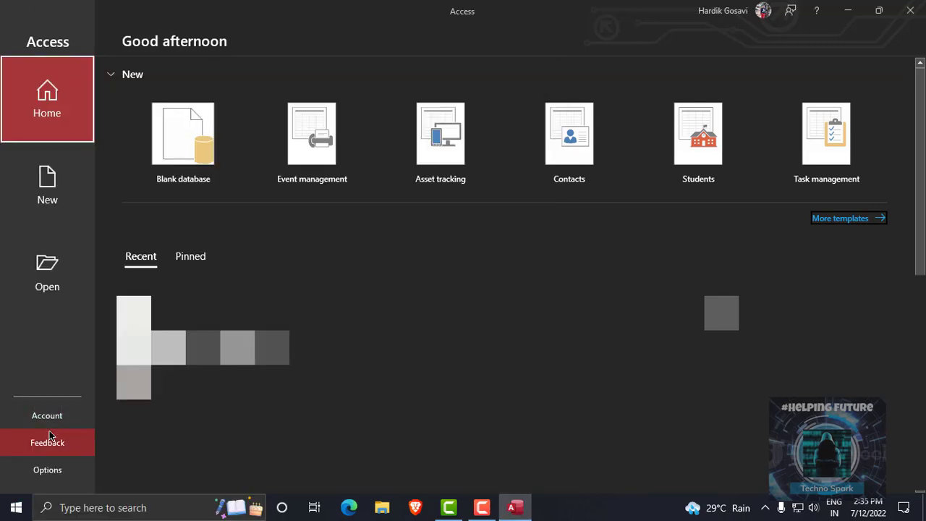
pyautogui.click(40, 416)
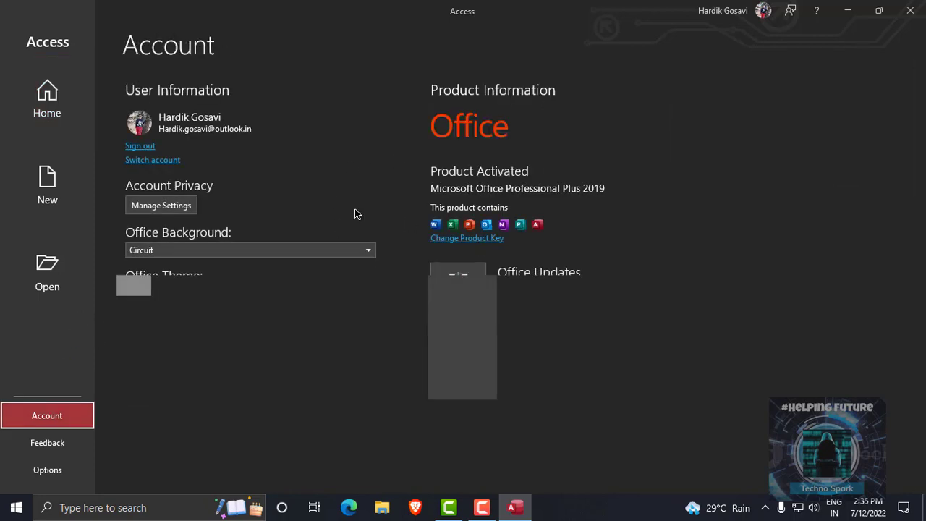
pyautogui.click(68, 62)
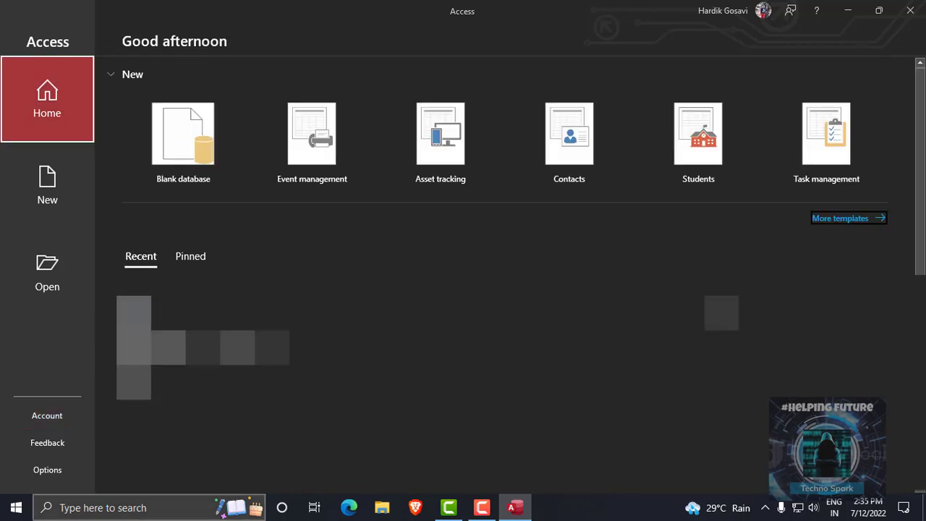
# Launch Word and arrange its window side by side with Access to compare their start screens.
pyautogui.click(77, 507)
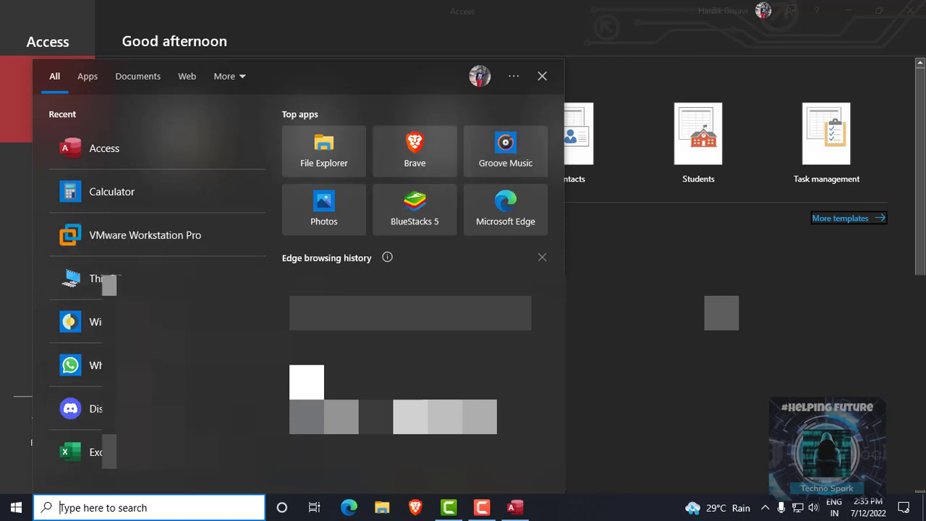
pyautogui.write('wo')
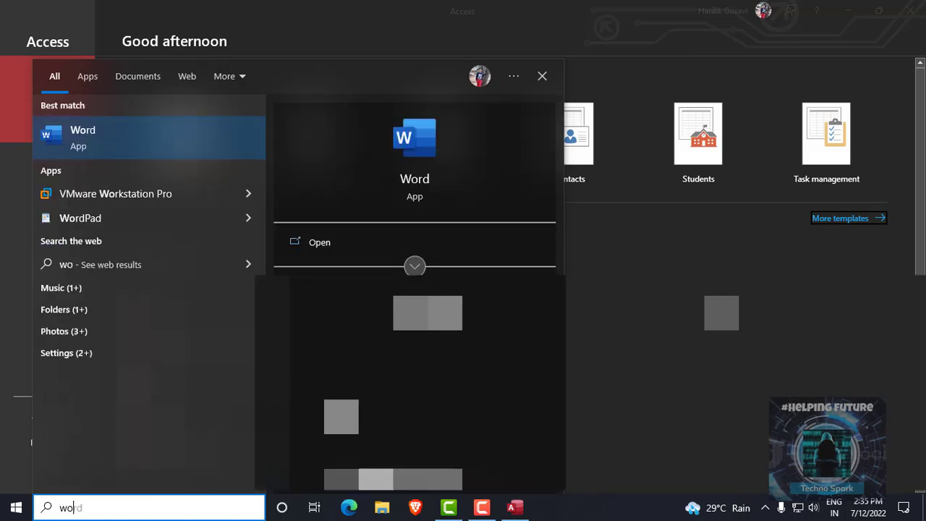
pyautogui.click(187, 145)
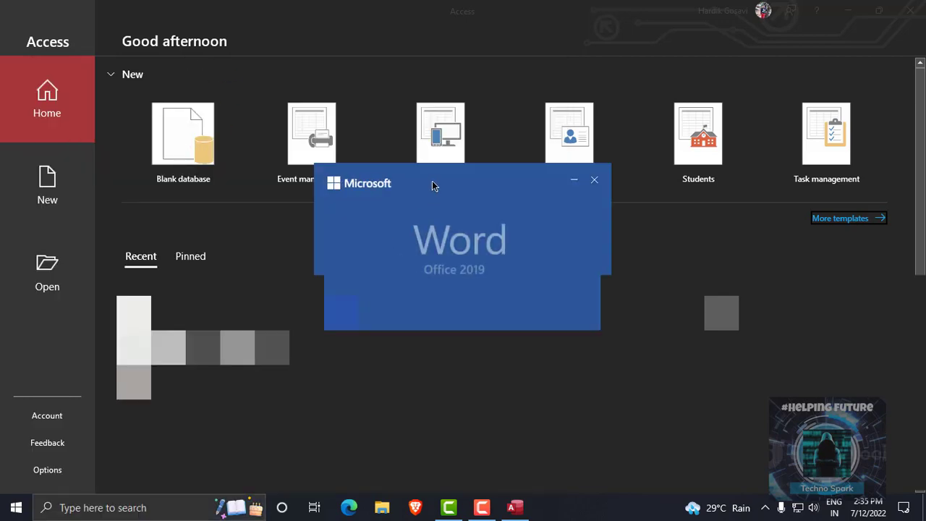
pyautogui.moveTo(381, 6); pyautogui.dragTo(925, 116)
pyautogui.click(264, 128)
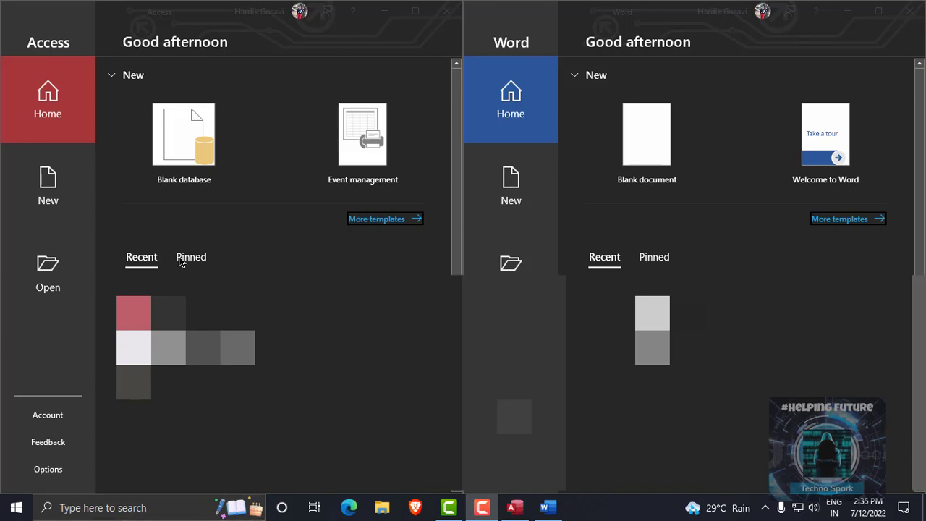
# Close Word and maximize the Access window again.
pyautogui.click(908, 10)
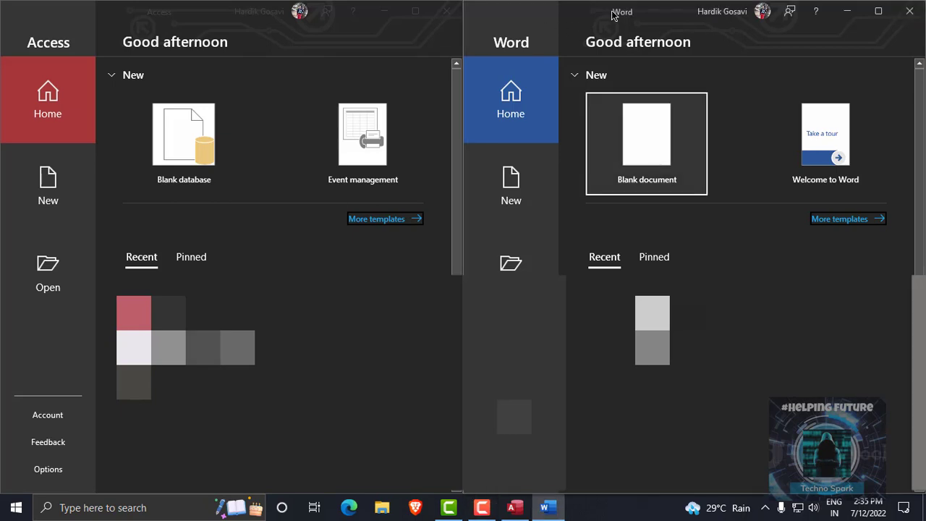
pyautogui.moveTo(614, 15); pyautogui.dragTo(326, 61)
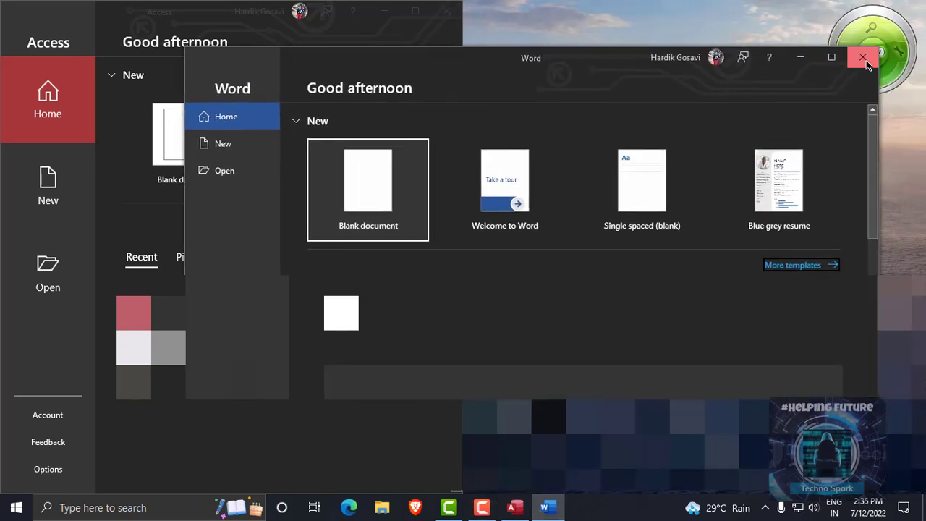
pyautogui.click(865, 58)
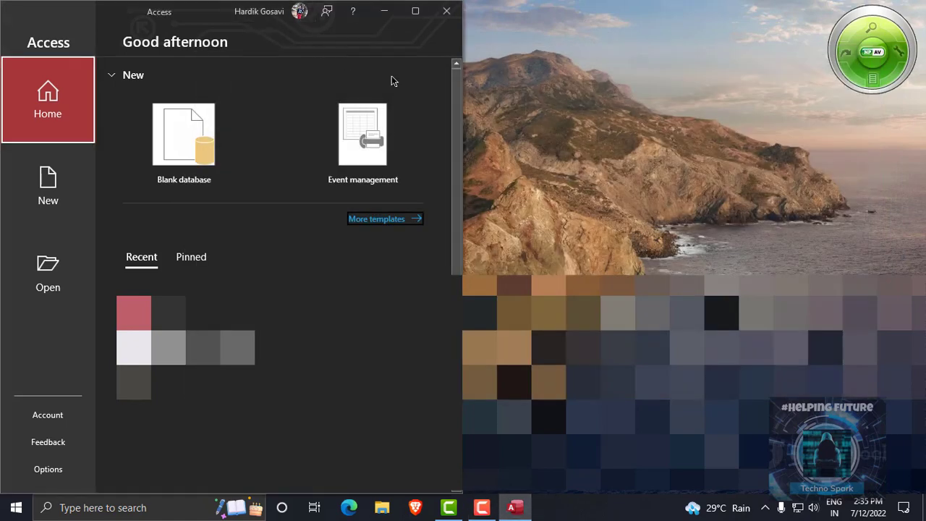
pyautogui.moveTo(181, 20); pyautogui.dragTo(264, 93)
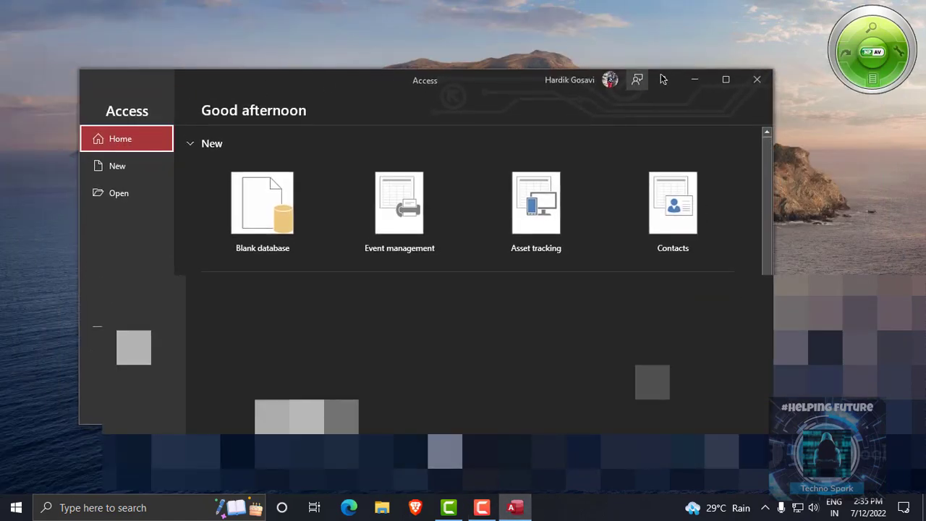
pyautogui.click(725, 78)
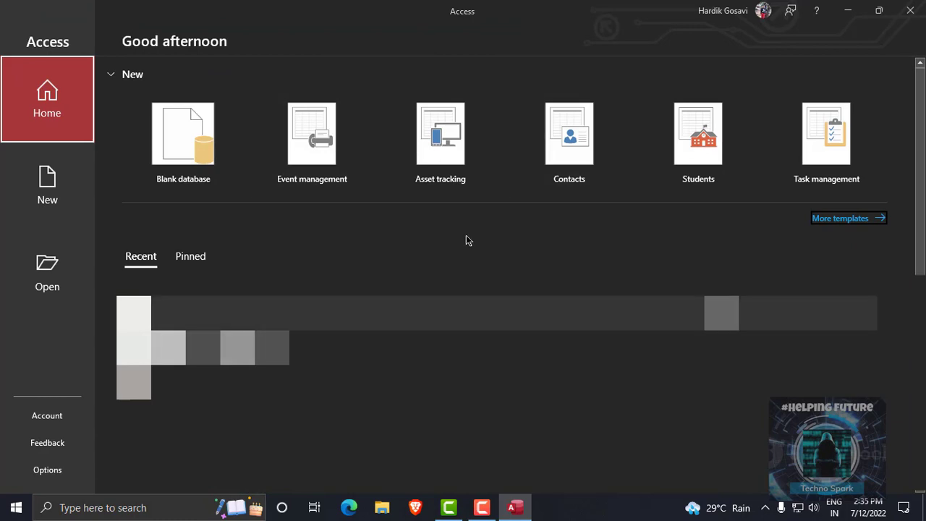
# Start a new blank database and set its file name to "School Attendence Sheet".
pyautogui.press('F9')
pyautogui.click(259, 5)
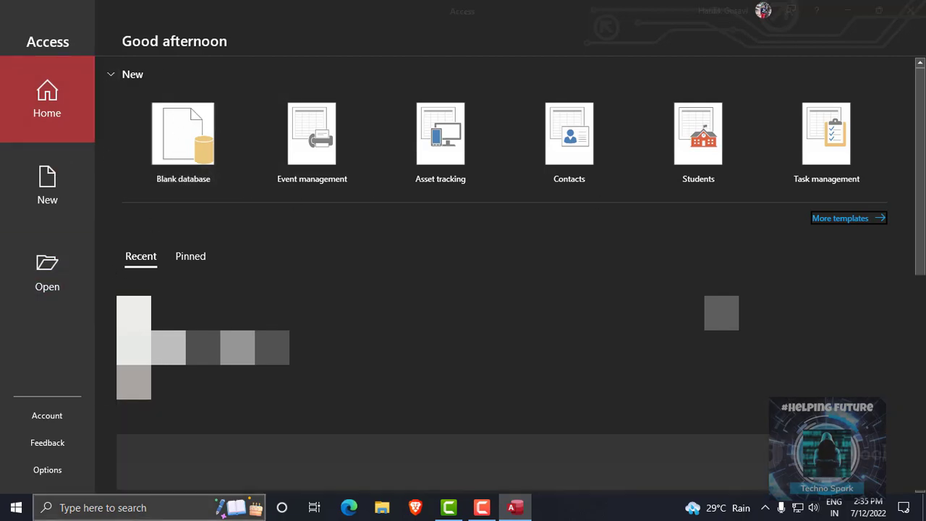
pyautogui.click(183, 143)
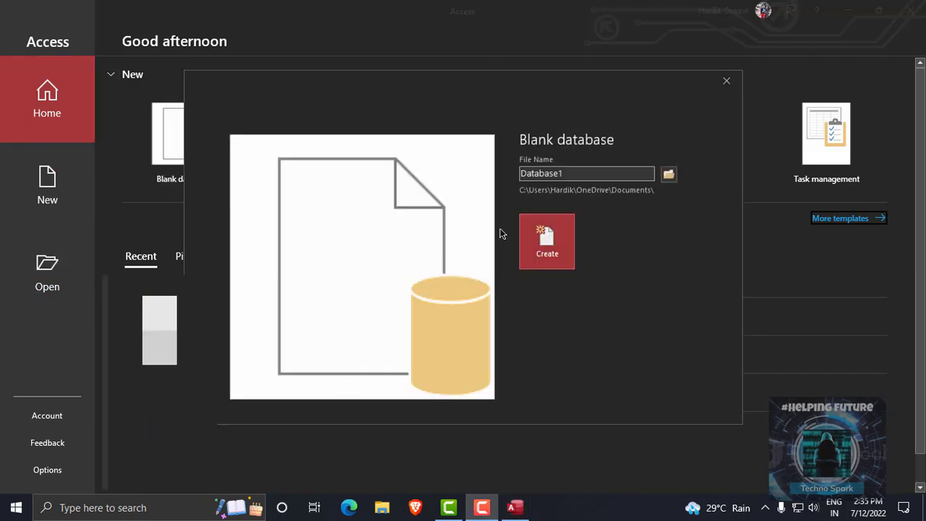
pyautogui.doubleClick(580, 174)
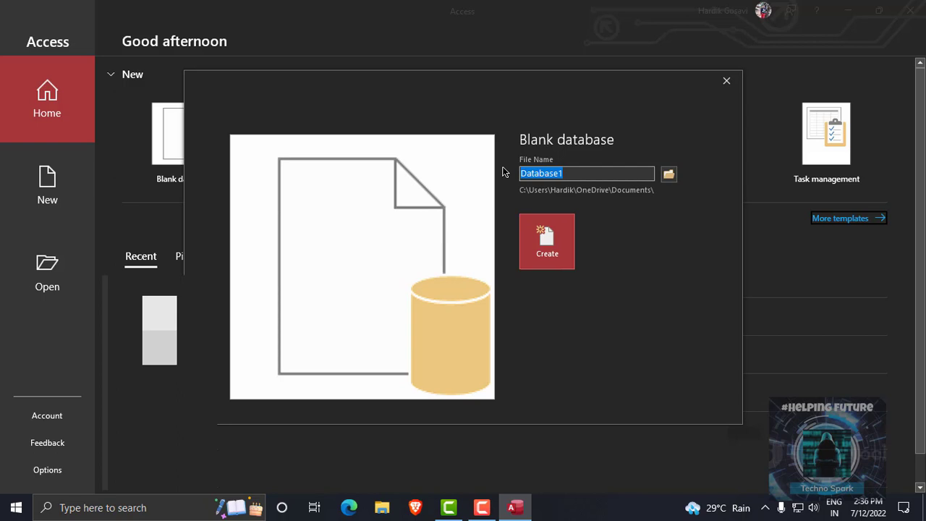
pyautogui.write('Sc')
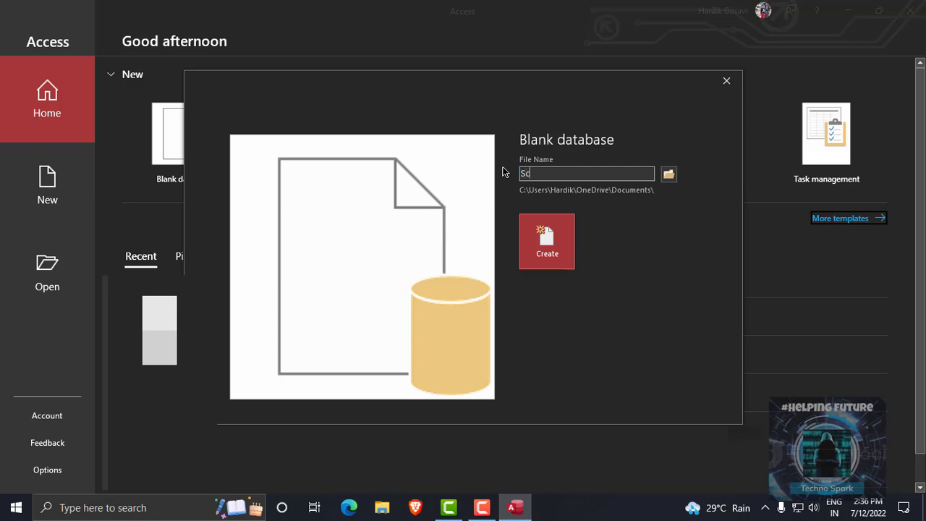
pyautogui.write('hool Attend')
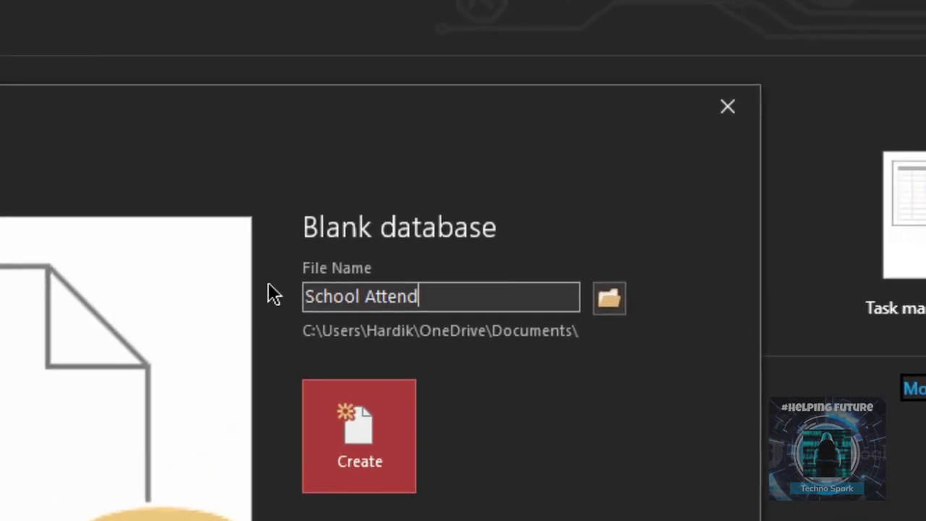
pyautogui.write('ence Sh')
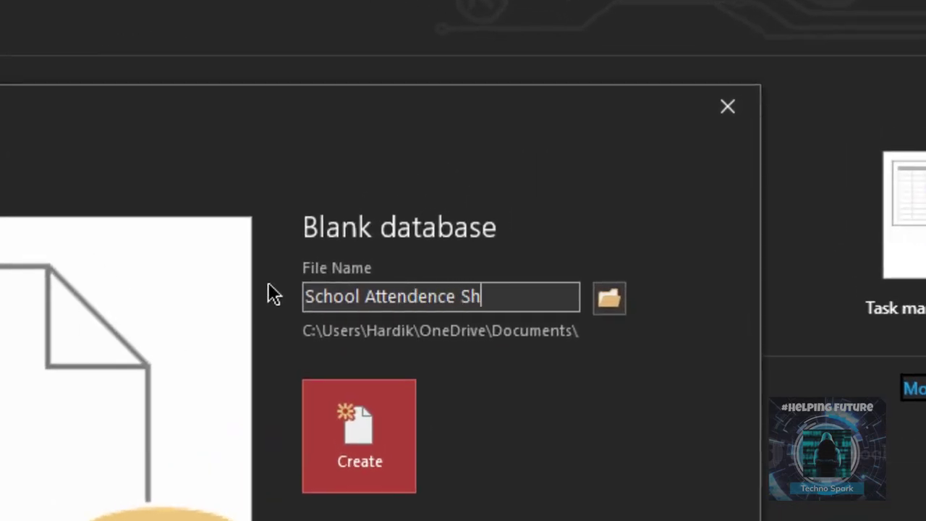
pyautogui.write('eet')
# Browse to the Access Tutorial folder inside Using The Tech on the G: drive as the new database's location.
pyautogui.click(609, 298)
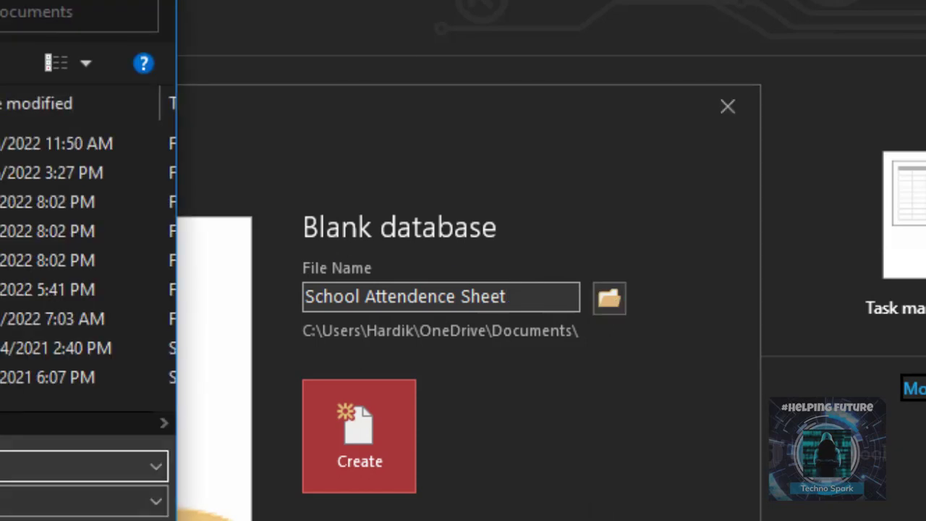
pyautogui.click(1, 290)
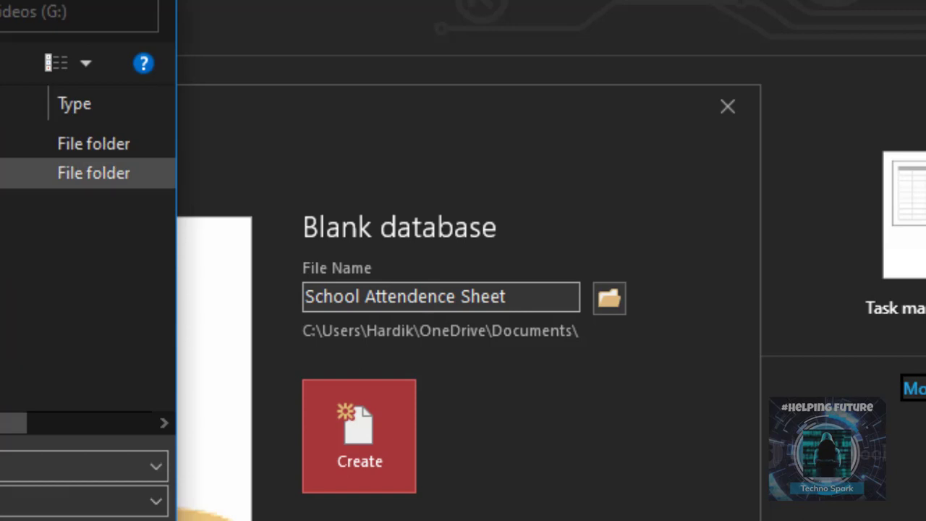
pyautogui.doubleClick(1, 143)
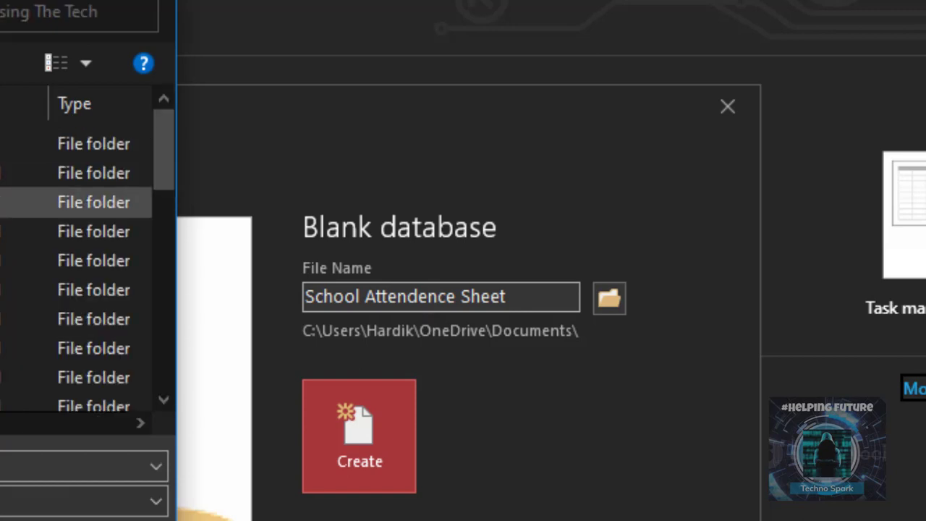
pyautogui.scroll(-3, 76, 261)
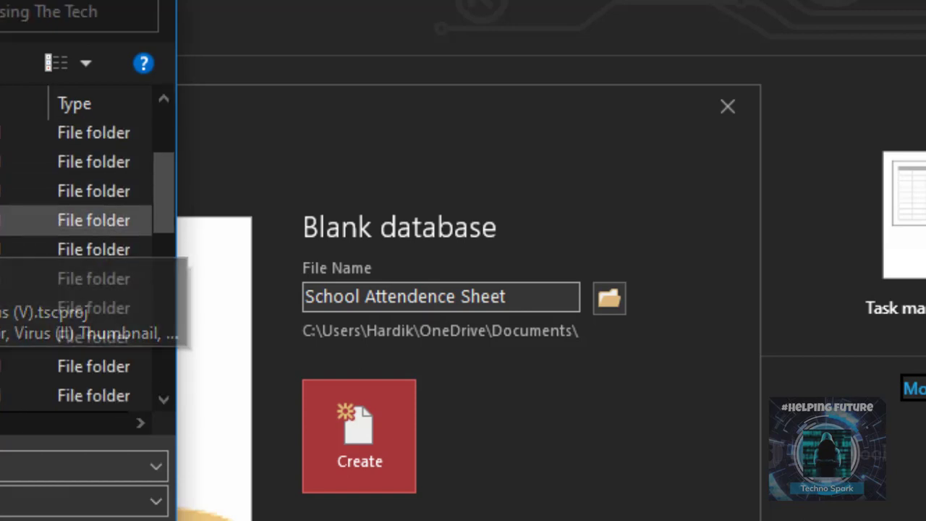
pyautogui.scroll(3, 1, 203)
pyautogui.doubleClick(2, 143)
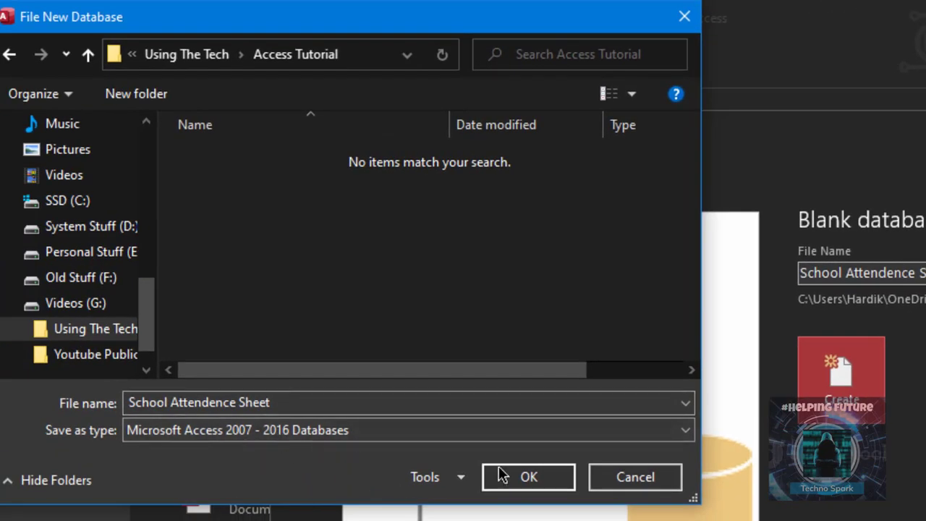
# Keep Microsoft Access 2007 - 2016 Databases as the file type, confirm the save location, and create the database.
pyautogui.click(504, 432)
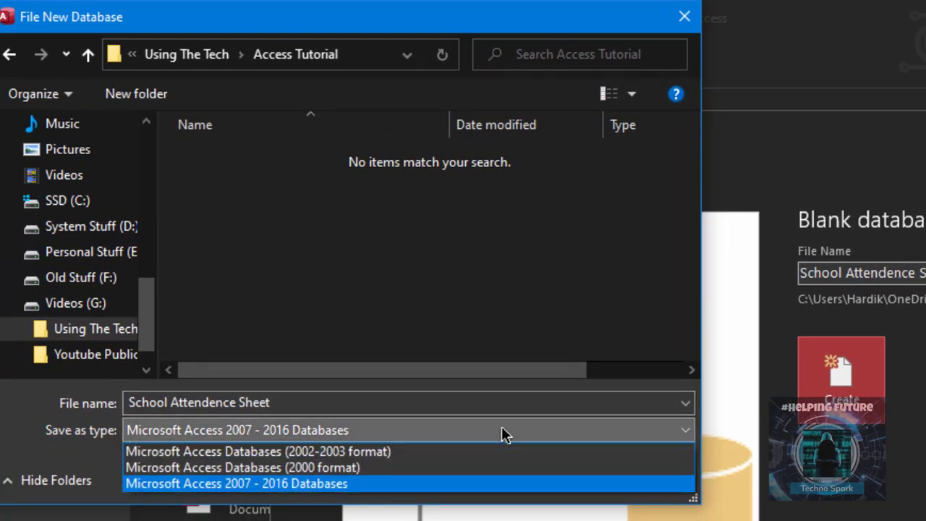
pyautogui.click(509, 434)
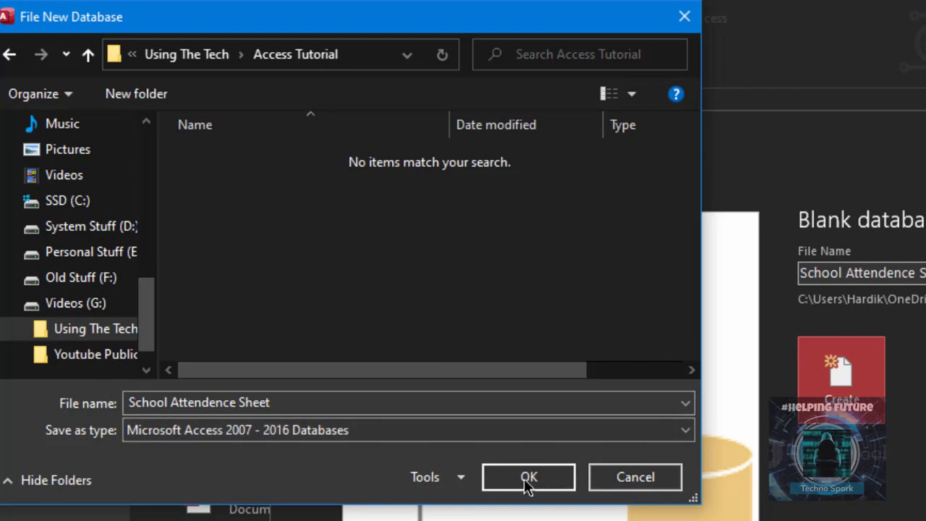
pyautogui.click(527, 484)
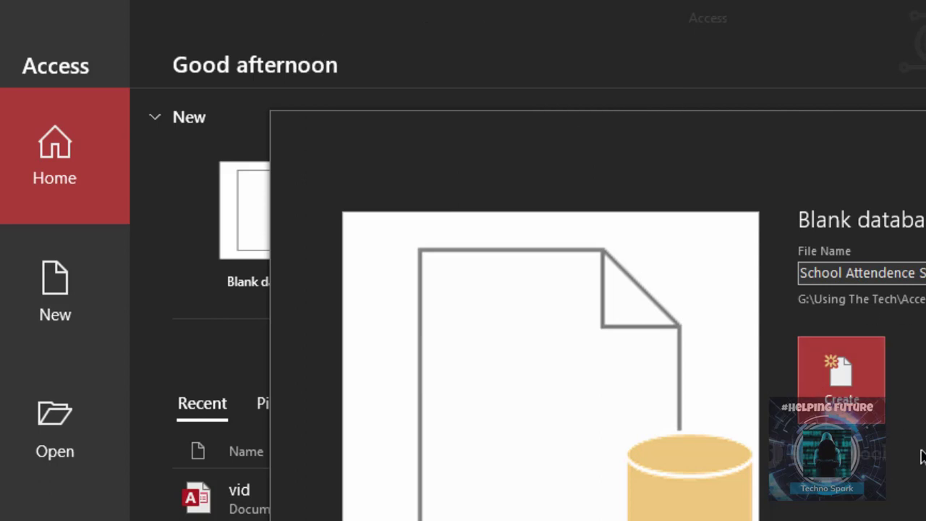
pyautogui.click(876, 356)
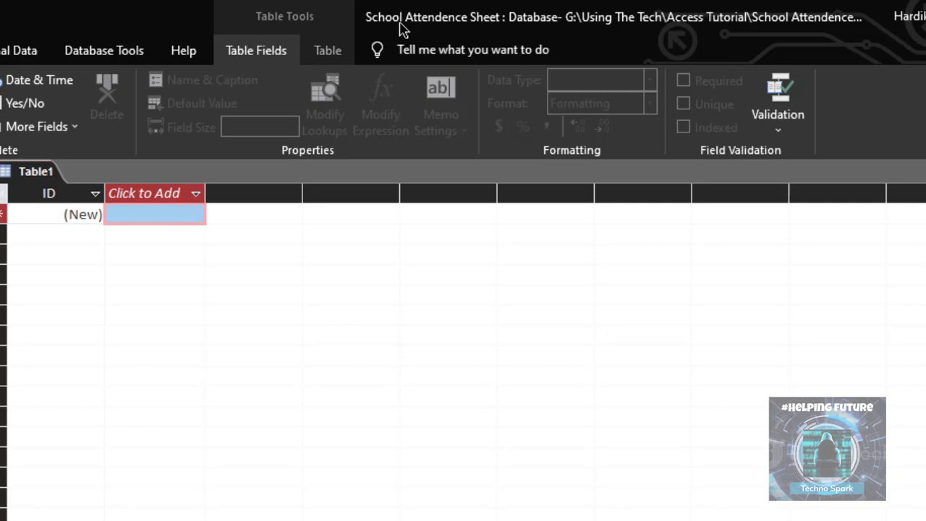
# Add a Short Text field named Student Name to the table, followed by Roll number, Promoted From and Promoted To fields.
pyautogui.click(148, 192)
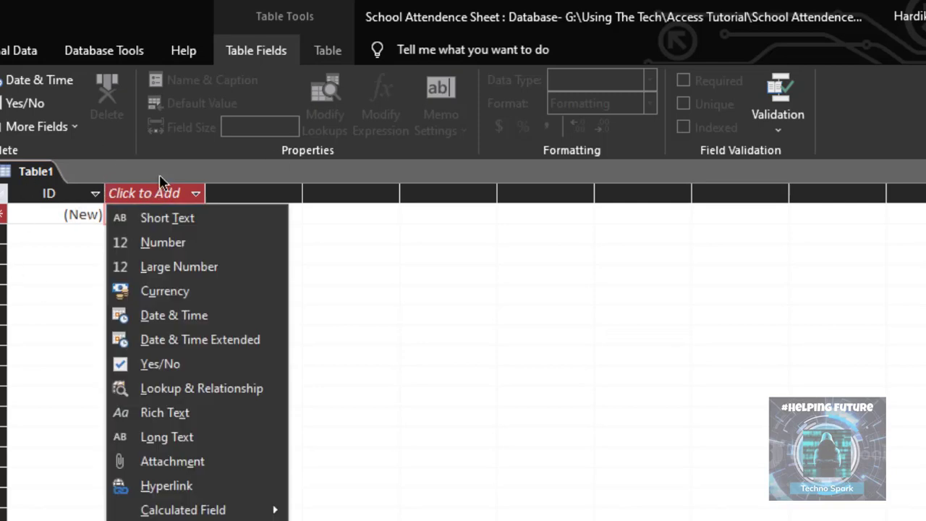
pyautogui.click(208, 222)
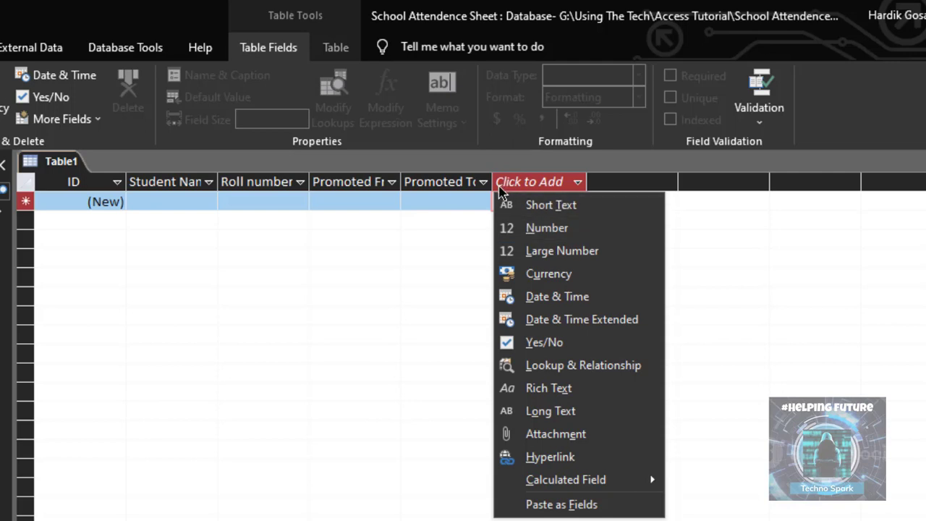
pyautogui.click(426, 200)
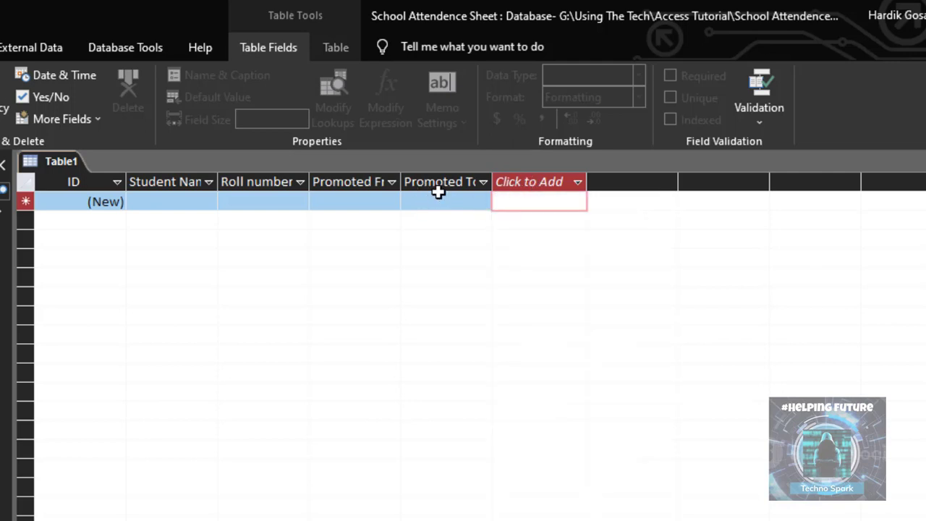
pyautogui.click(533, 182)
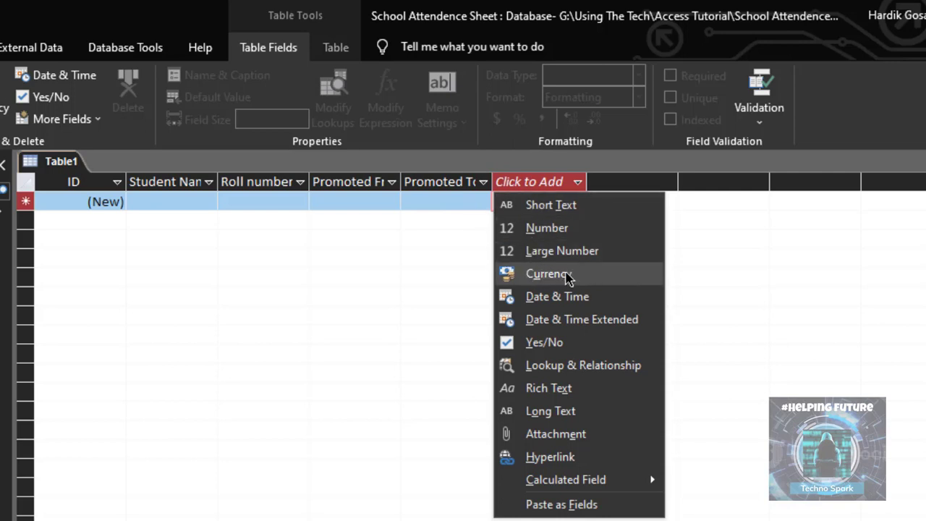
pyautogui.click(325, 275)
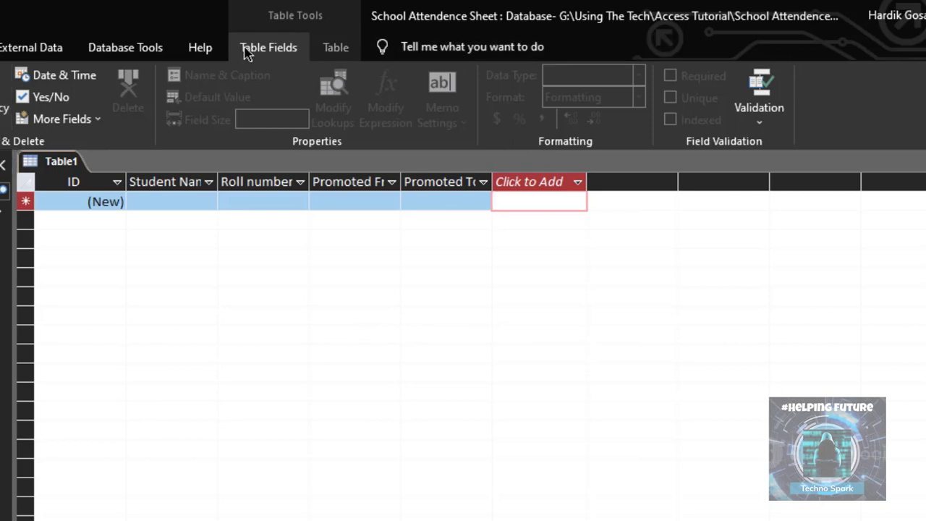
pyautogui.click(1, 44)
pyautogui.click(287, 45)
# Add a Currency field named "Fees Paid" after the Promoted To field.
pyautogui.click(518, 184)
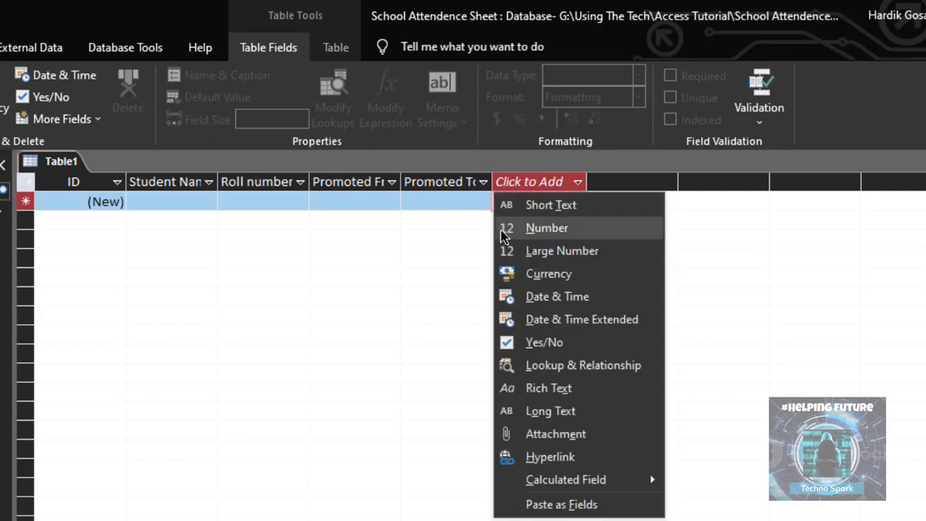
pyautogui.click(532, 274)
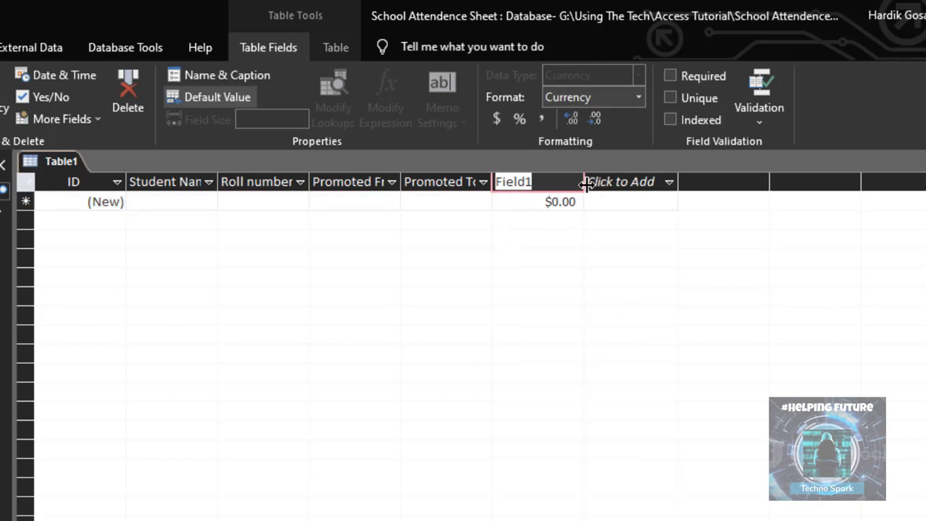
pyautogui.write('Fees Paid')
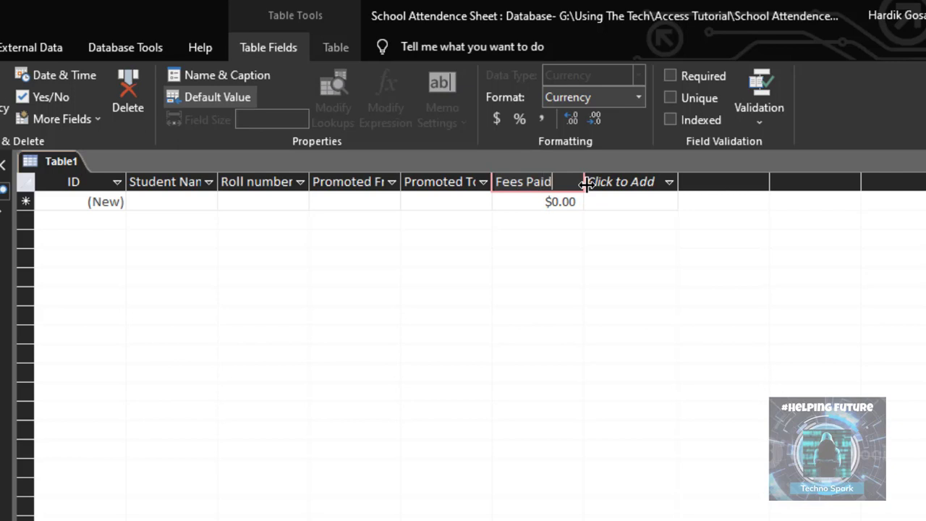
pyautogui.press('Return')
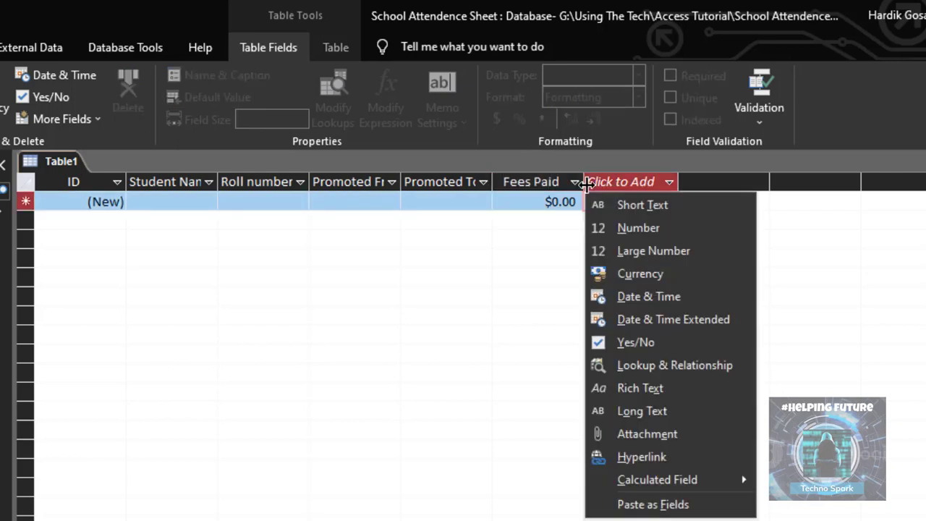
# Add another Currency field named "Fees Remaining to Pay" after Fees Paid, without starting a further field.
pyautogui.click(615, 273)
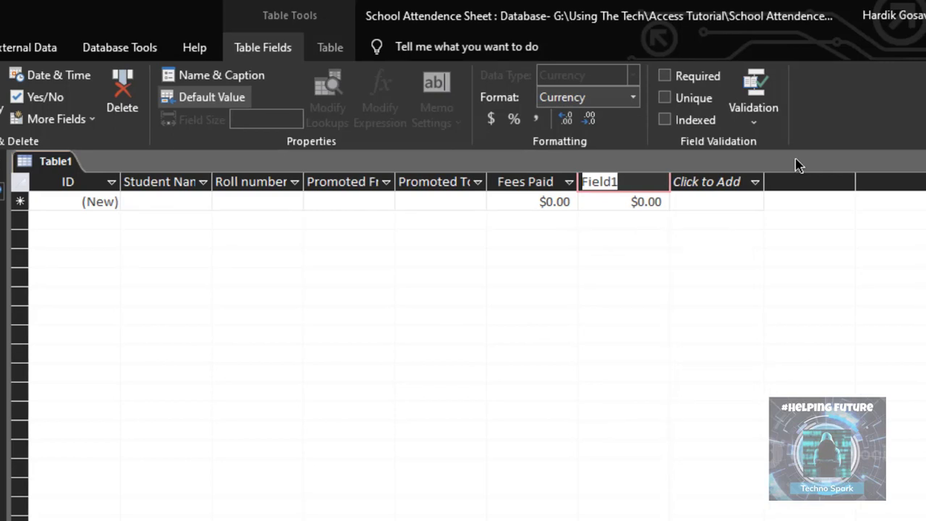
pyautogui.write('Fees')
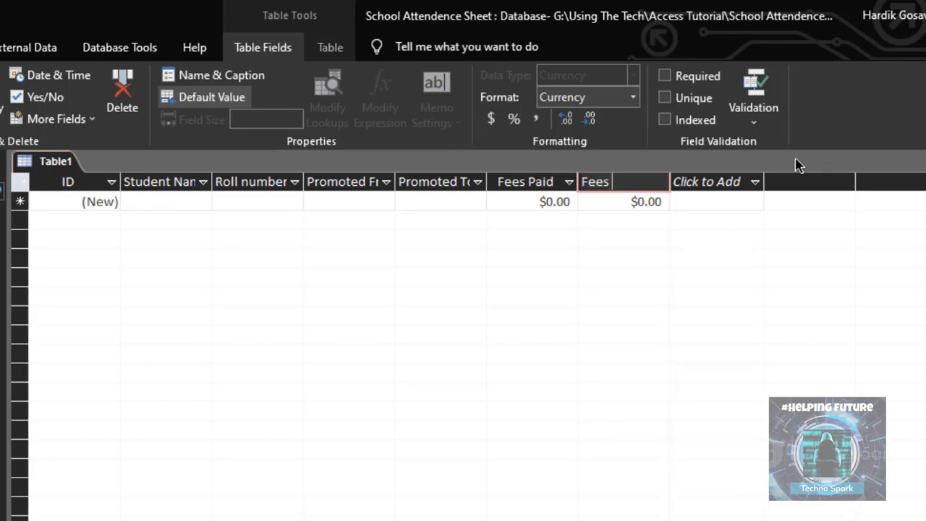
pyautogui.write(' Remaining to Pay')
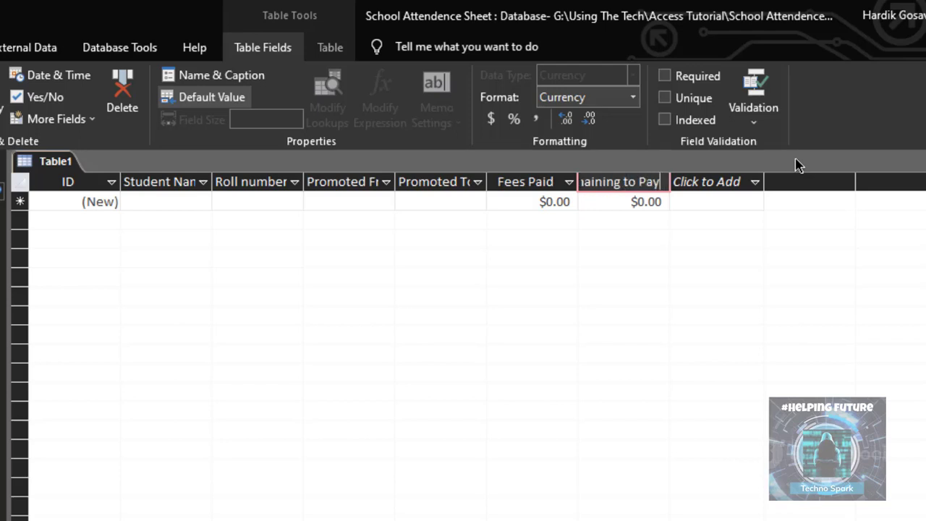
pyautogui.press('Return')
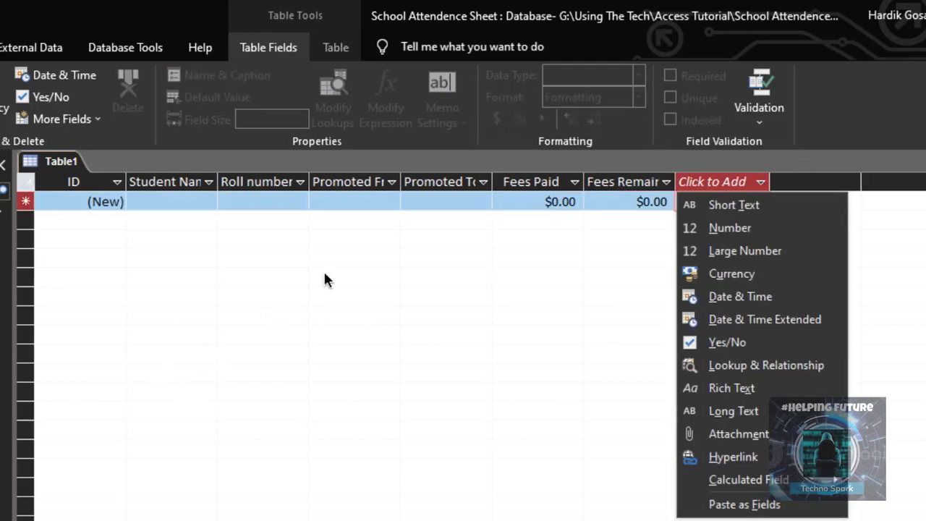
pyautogui.click(319, 271)
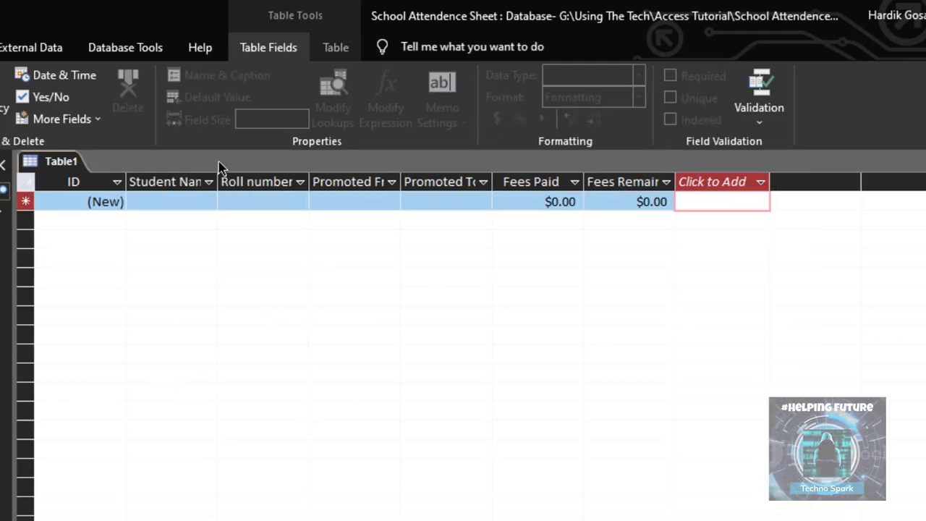
# Widen the Student Name, Promoted To and Promoted From columns so their full headings fit.
pyautogui.moveTo(218, 175); pyautogui.dragTo(230, 174)
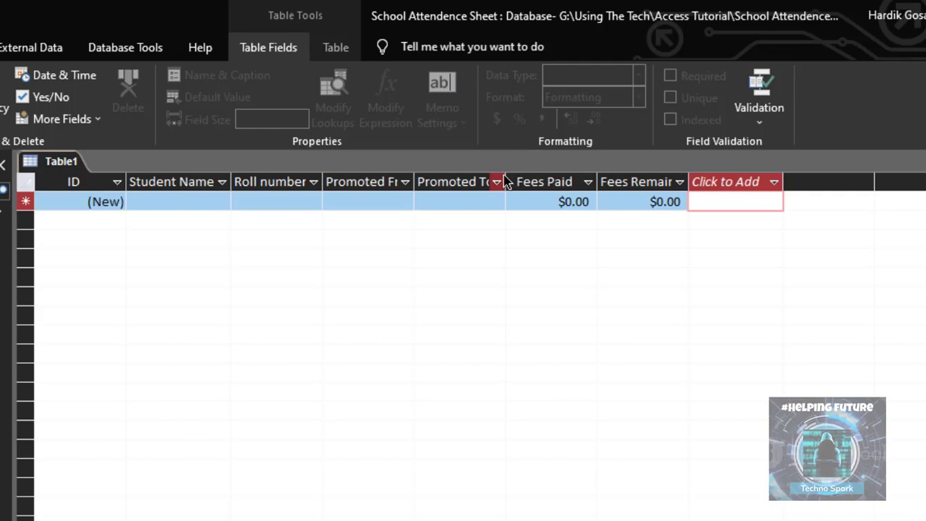
pyautogui.moveTo(506, 180); pyautogui.dragTo(531, 178)
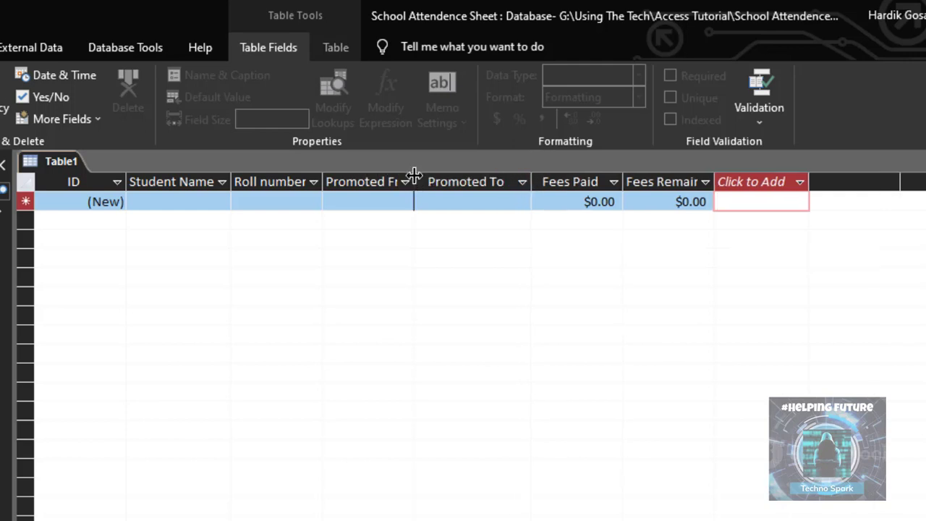
pyautogui.moveTo(414, 177); pyautogui.dragTo(429, 179)
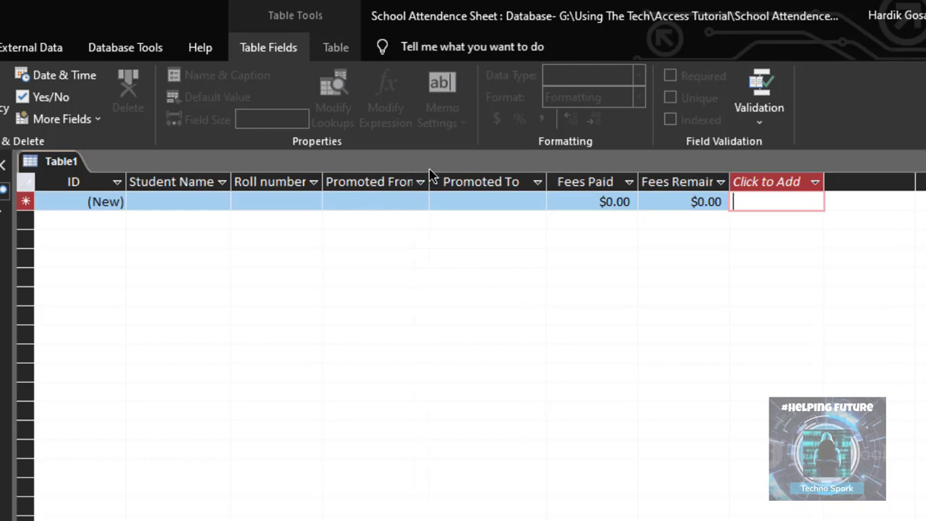
pyautogui.moveTo(430, 178); pyautogui.dragTo(436, 179)
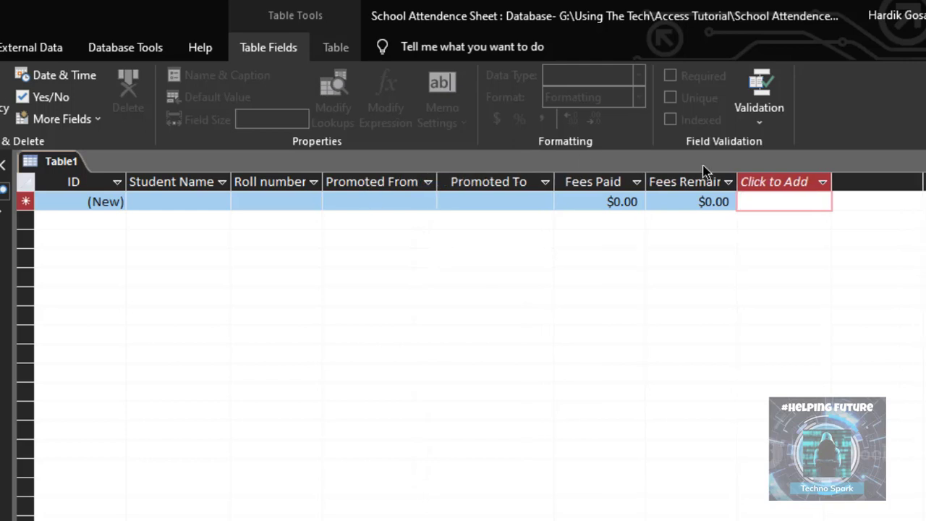
# Widen the Fees Remaining to Pay column until its whole heading fits, without adding a new field.
pyautogui.moveTo(737, 178); pyautogui.dragTo(755, 178)
pyautogui.click(757, 179)
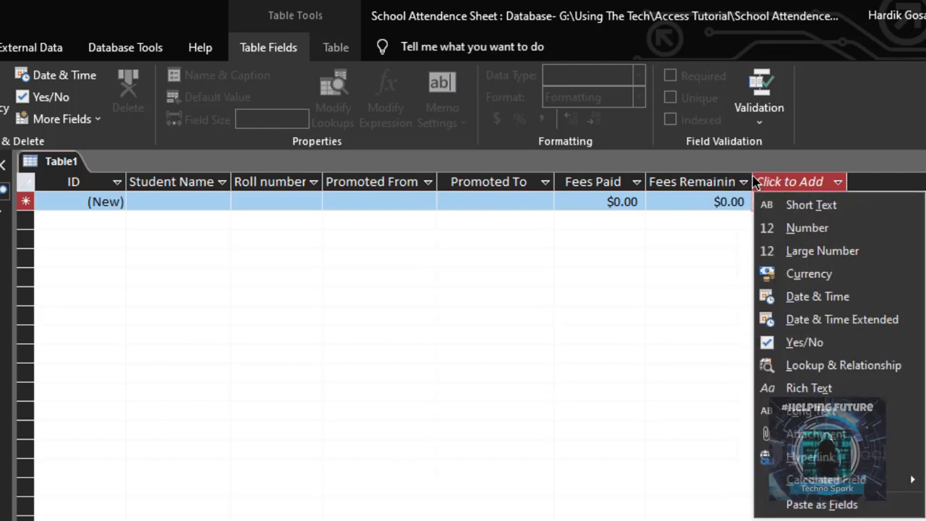
pyautogui.click(754, 178)
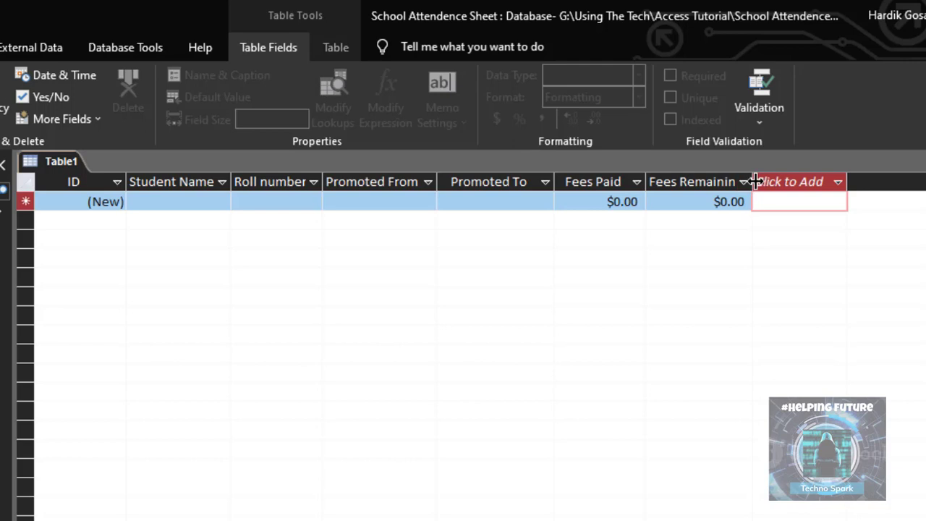
pyautogui.moveTo(789, 186); pyautogui.dragTo(795, 187)
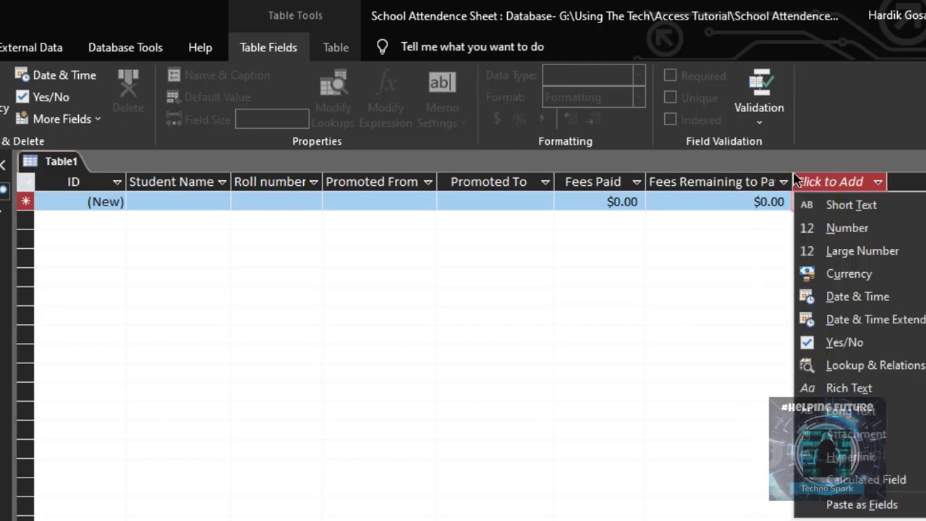
pyautogui.click(797, 175)
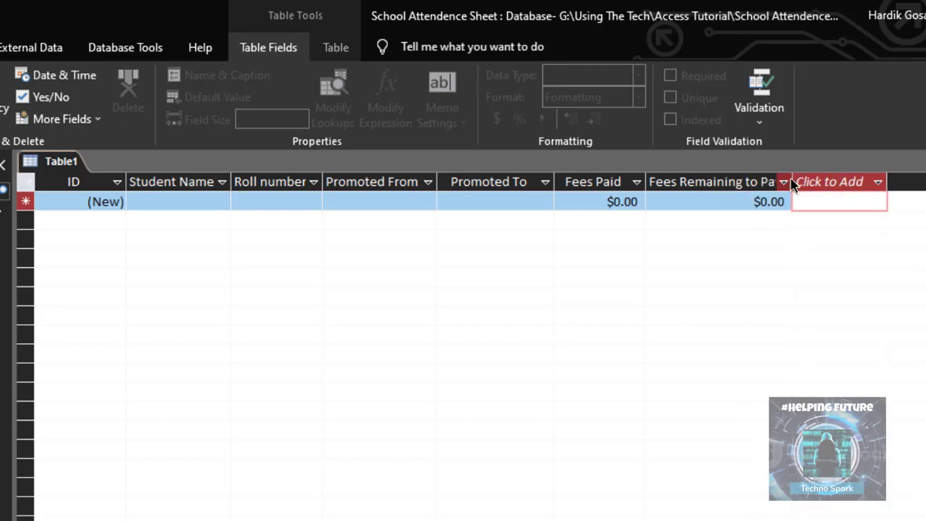
pyautogui.moveTo(793, 178); pyautogui.dragTo(824, 181)
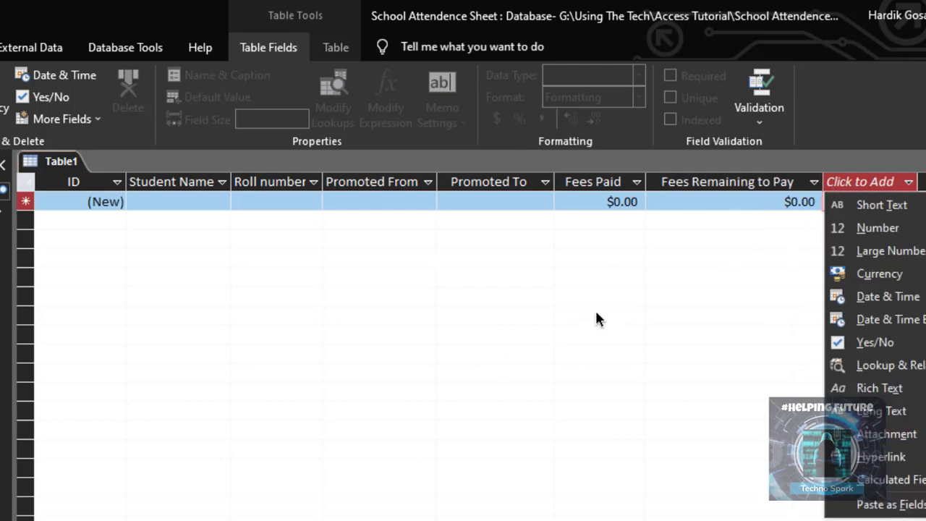
pyautogui.click(440, 394)
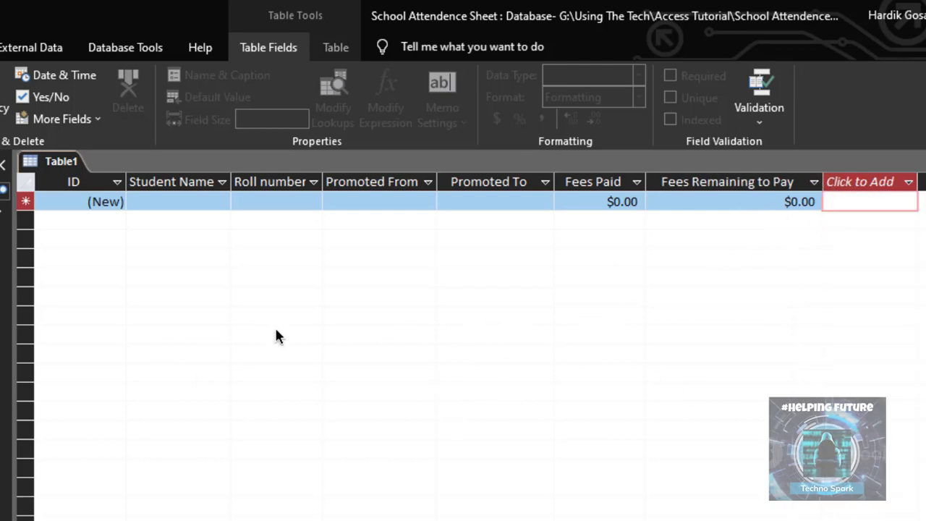
# Start the first record by entering the student's name and roll number.
pyautogui.click(149, 203)
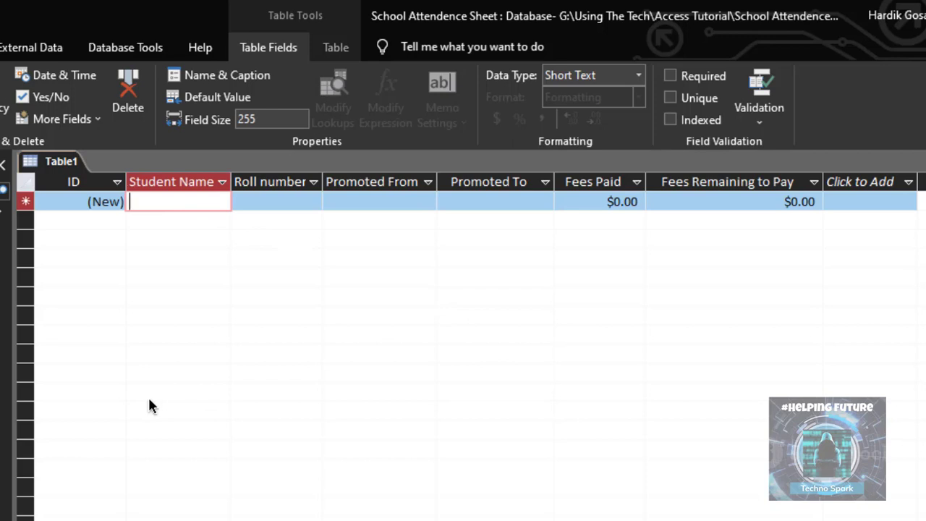
pyautogui.write('Tom')
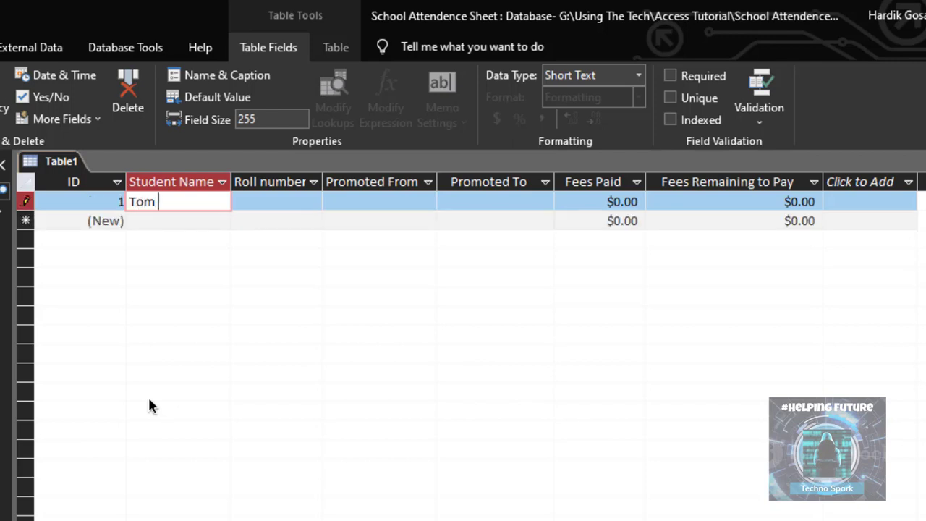
pyautogui.press('Tab')
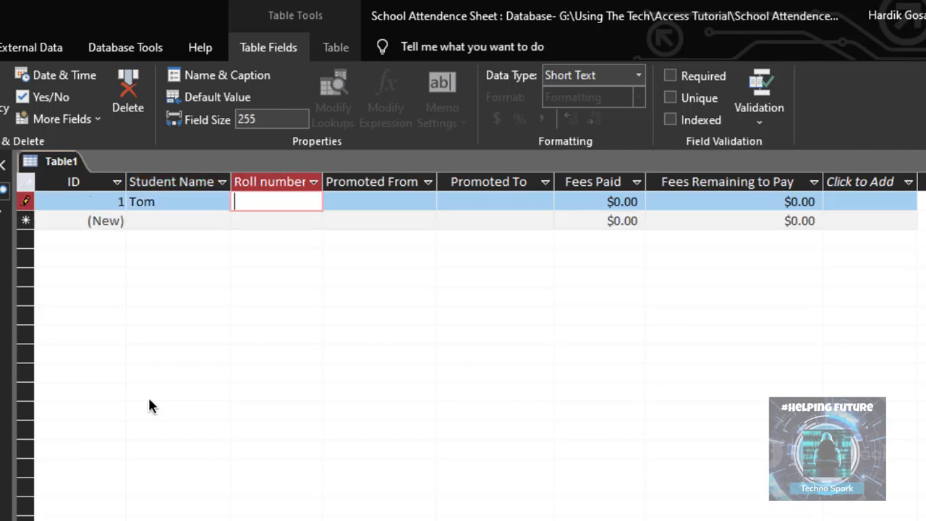
pyautogui.write('1000')
pyautogui.press('Tab')
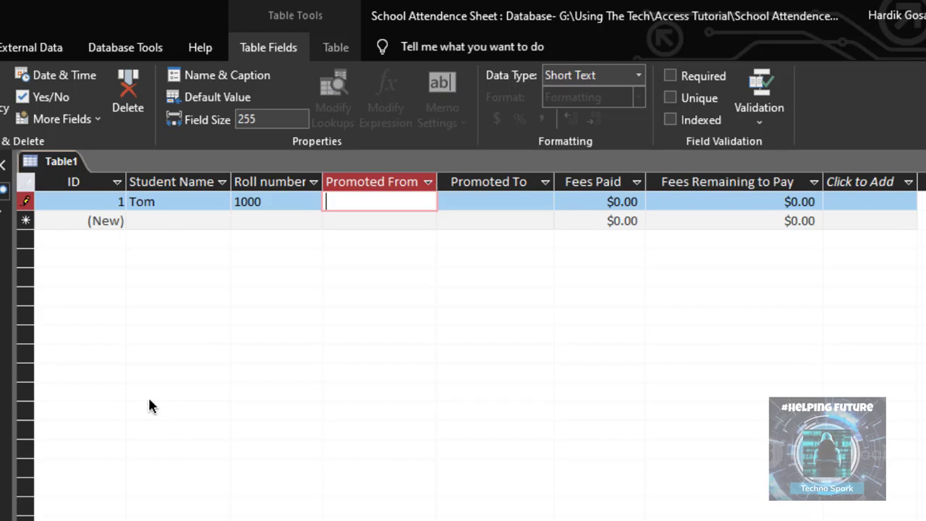
# Set the first record's Promoted From to "5th A" and Promoted To to "6th C".
pyautogui.write('5th')
pyautogui.press('Tab')
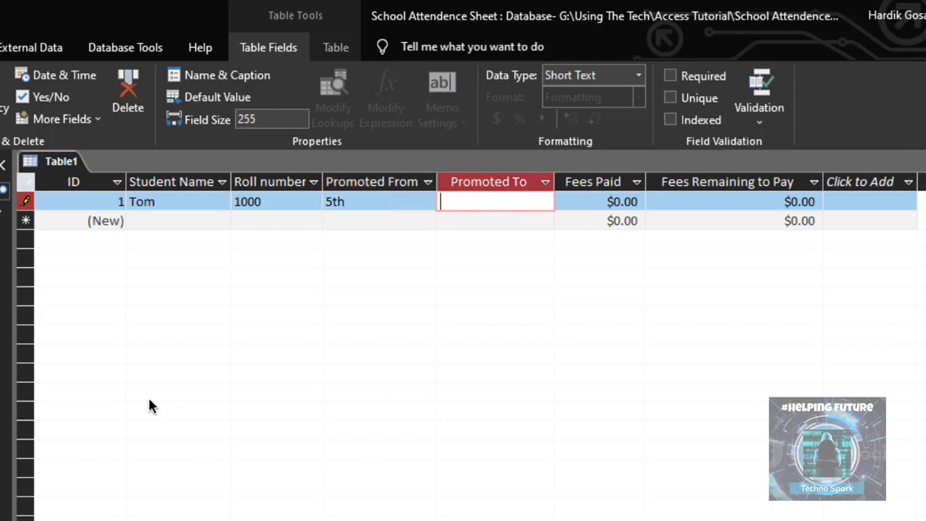
pyautogui.click(377, 201)
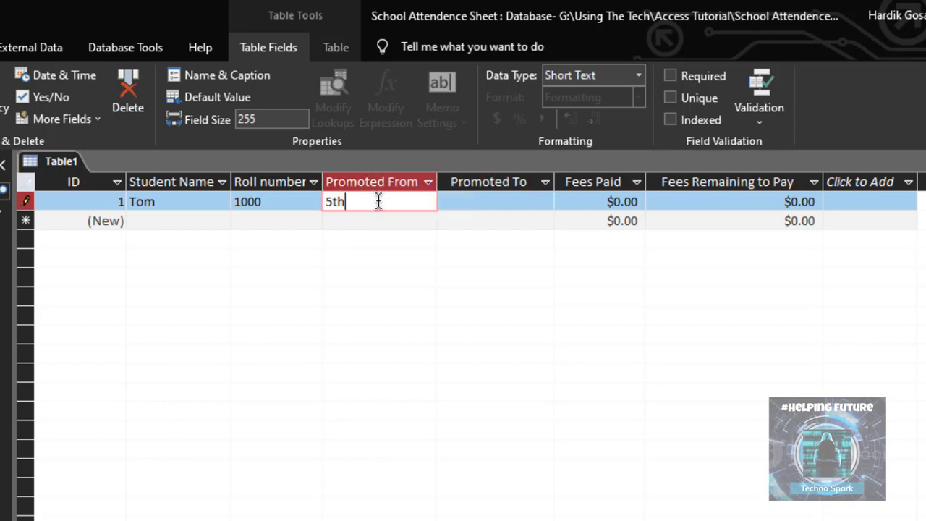
pyautogui.write('A')
pyautogui.click(494, 199)
pyautogui.write('6')
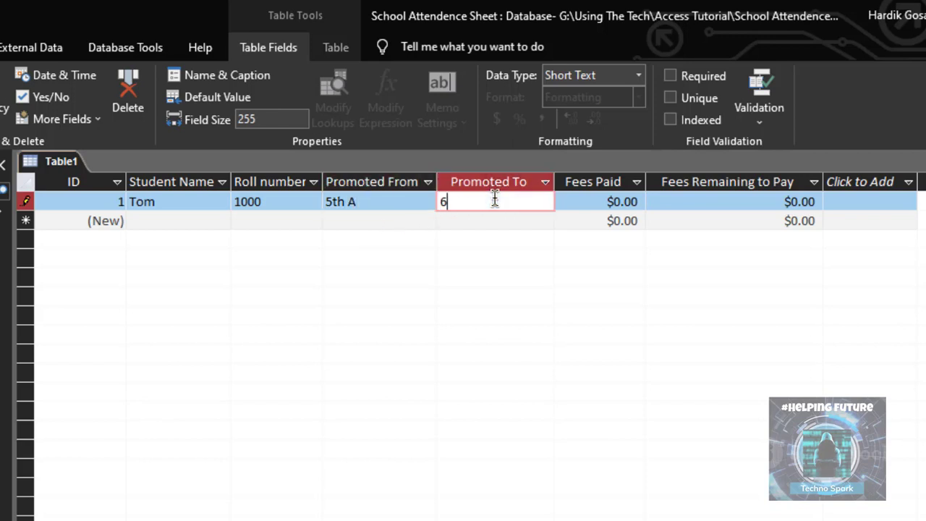
pyautogui.write('th C')
# Replace the default Fees Paid amount in the first record with $75.99.
pyautogui.click(599, 201)
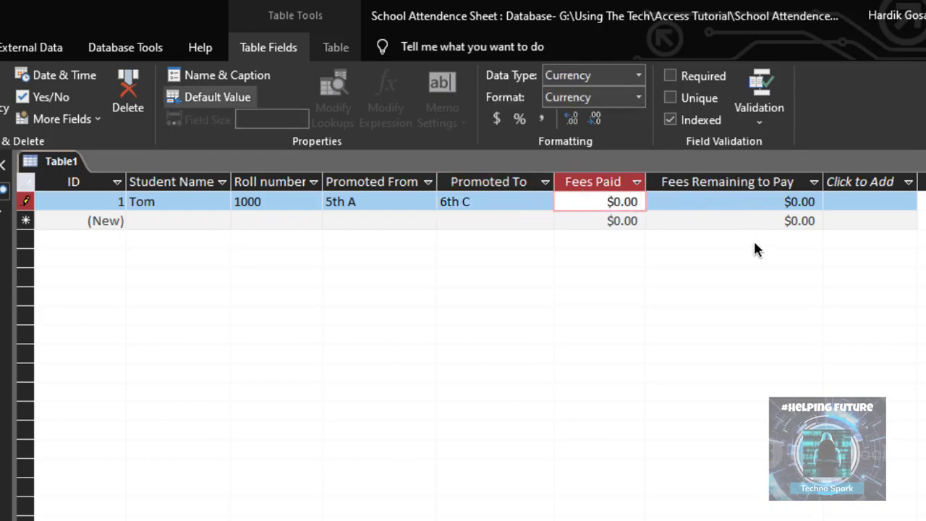
pyautogui.press('BackSpace')
pyautogui.press('BackSpace')
pyautogui.press('BackSpace')
pyautogui.press('BackSpace')
pyautogui.press('BackSpace')
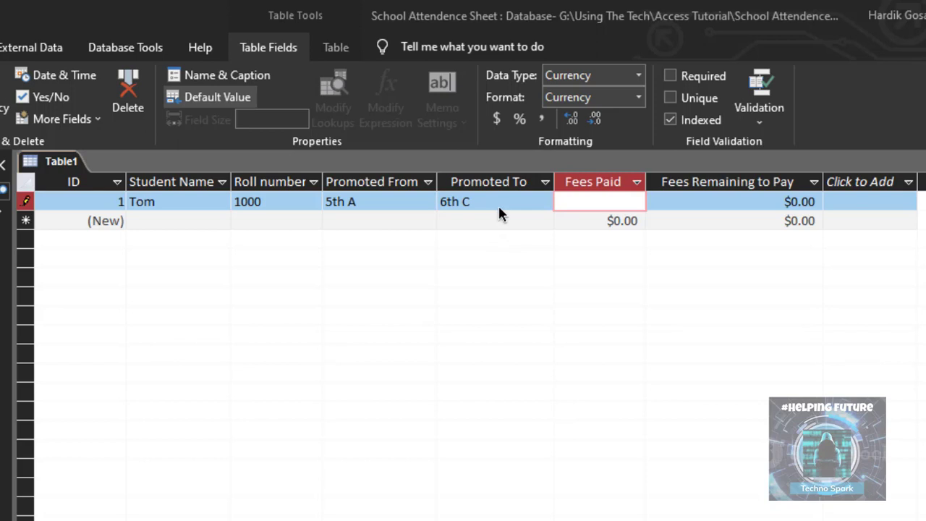
pyautogui.click(580, 184)
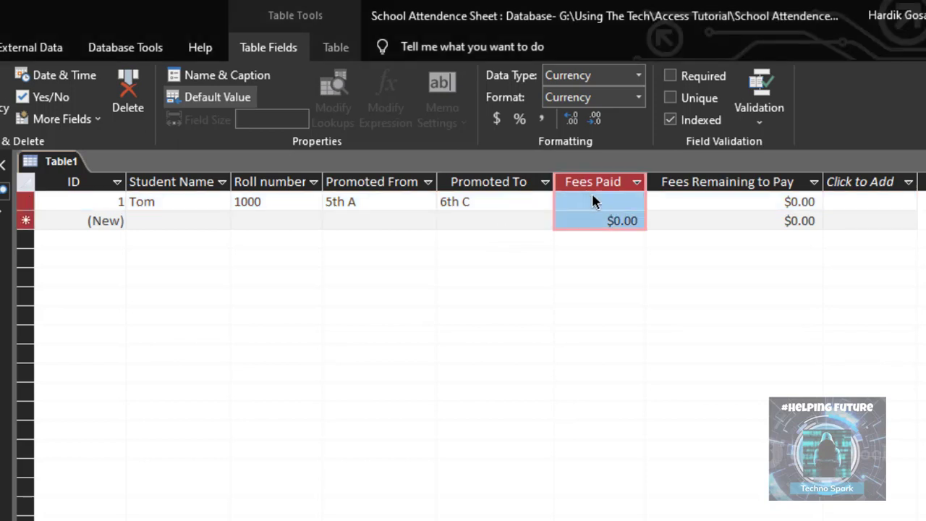
pyautogui.click(604, 201)
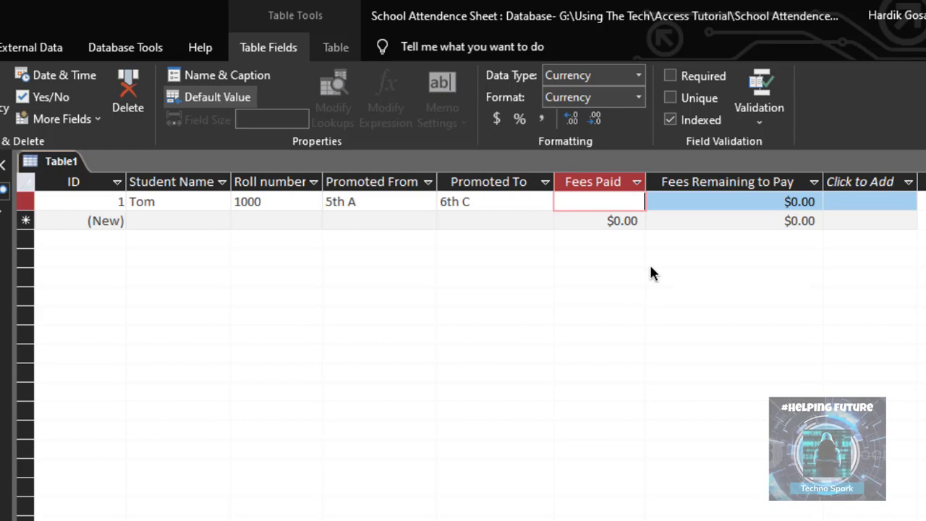
pyautogui.write('$75.99')
# Replace the default Fees Remaining to Pay amount in the first record with 100.99.
pyautogui.click(731, 197)
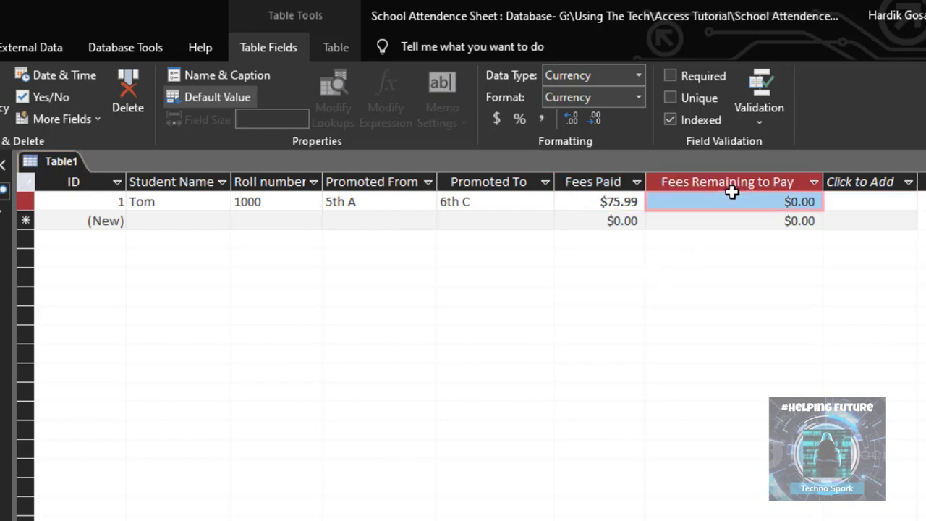
pyautogui.click(733, 201)
pyautogui.moveTo(818, 197); pyautogui.dragTo(787, 202)
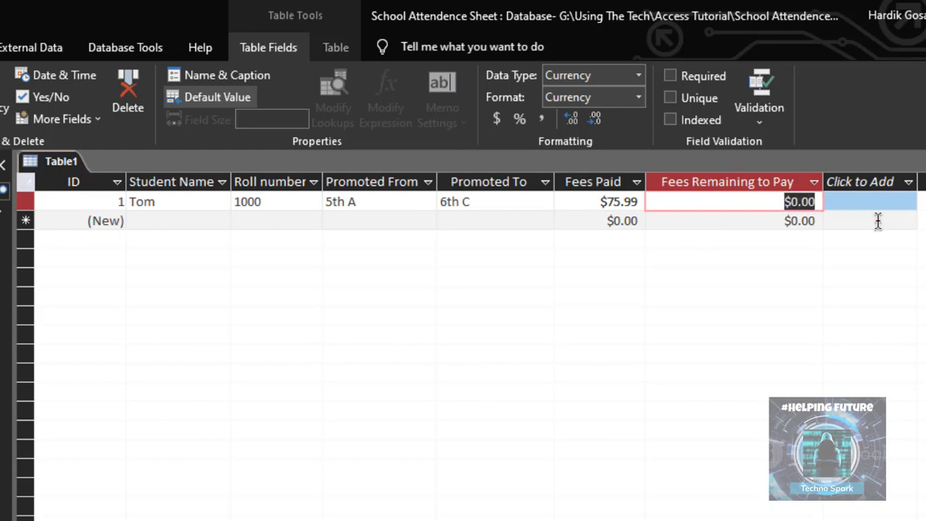
pyautogui.write('100')
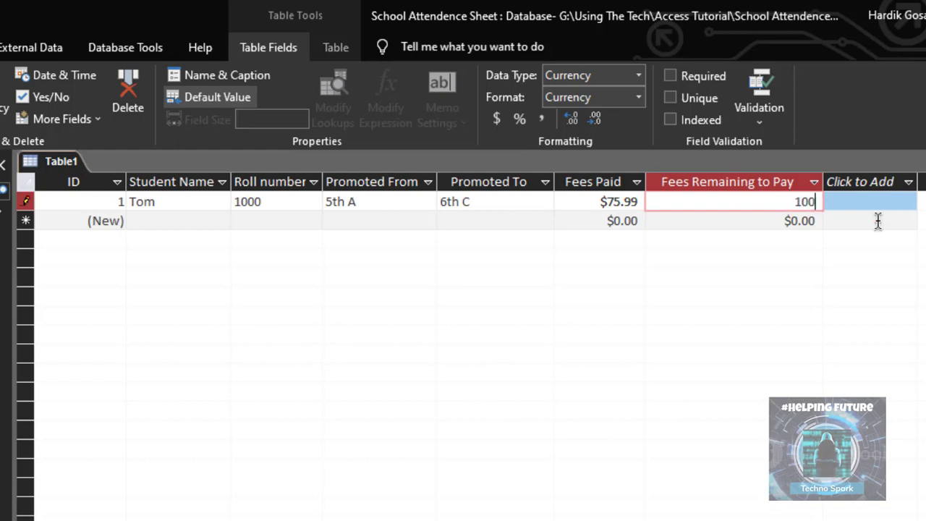
pyautogui.write('.')
pyautogui.write('0')
pyautogui.press('BackSpace')
pyautogui.press('BackSpace')
pyautogui.press('BackSpace')
pyautogui.press('BackSpace')
pyautogui.press('BackSpace')
pyautogui.write('99.99')
pyautogui.press('BackSpace')
pyautogui.press('BackSpace')
pyautogui.press('BackSpace')
pyautogui.press('BackSpace')
pyautogui.press('BackSpace')
pyautogui.write('100.99')
# Start a second record by setting its Fees Remaining to Pay to 100.99.
pyautogui.click(802, 221)
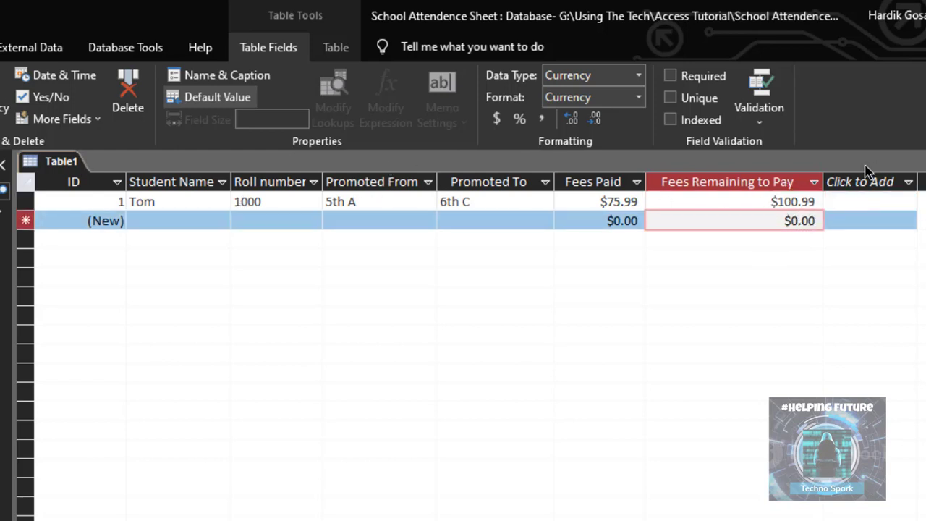
pyautogui.press('BackSpace')
pyautogui.press('BackSpace')
pyautogui.press('BackSpace')
pyautogui.press('BackSpace')
pyautogui.press('BackSpace')
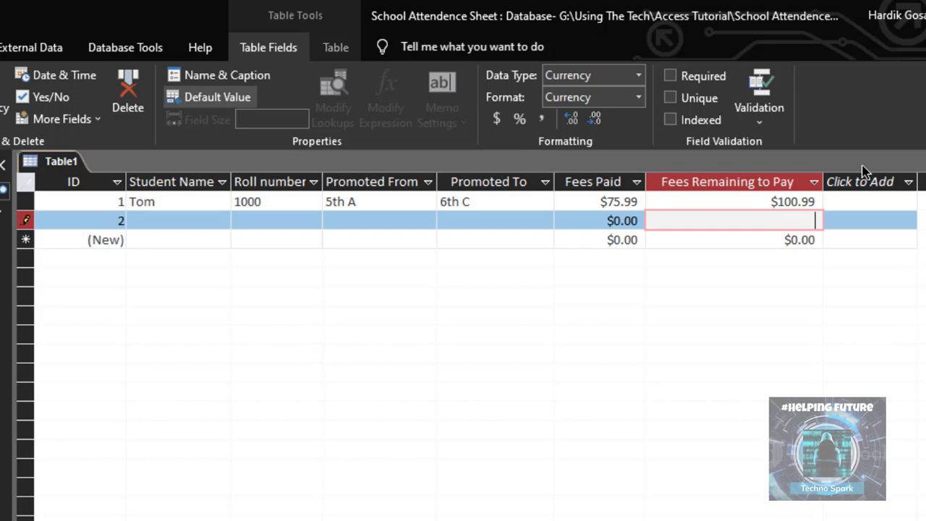
pyautogui.write('100.99')
pyautogui.press('Left')
# Enter the second student's name and roll number in record 2.
pyautogui.click(181, 226)
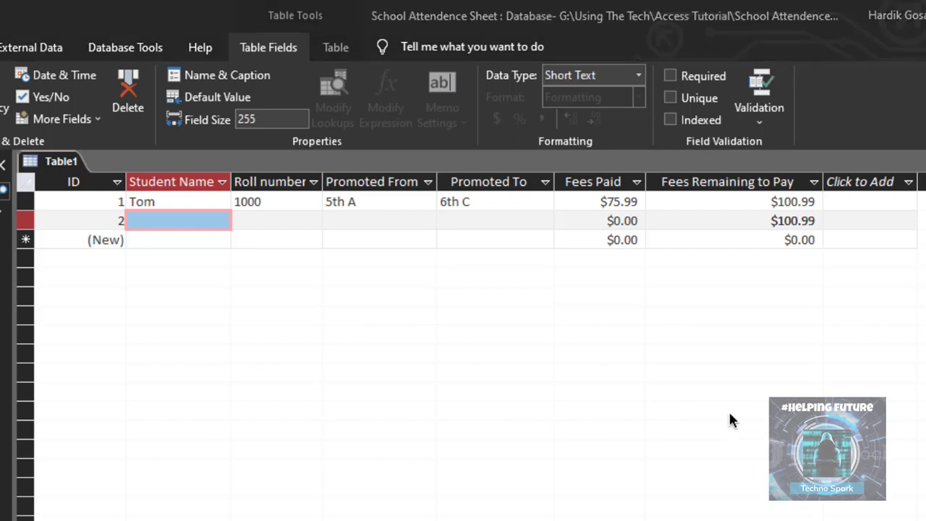
pyautogui.click(136, 214)
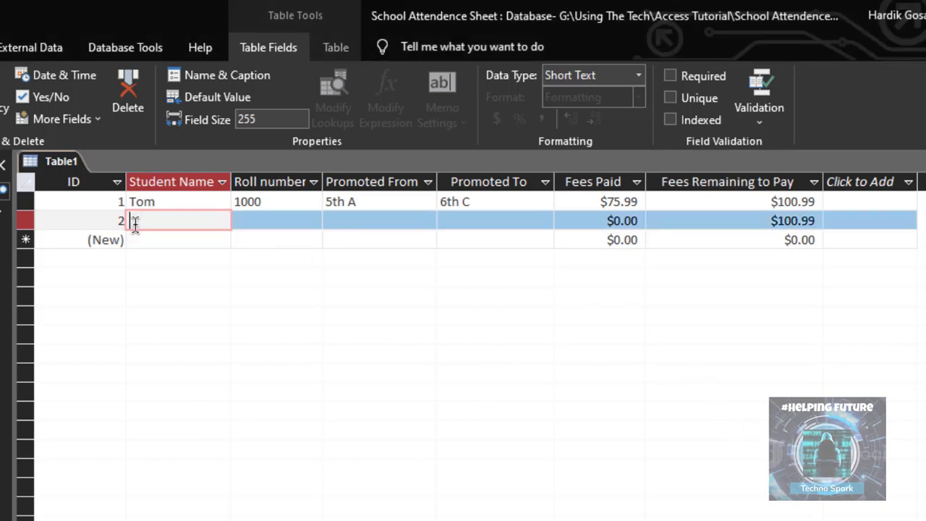
pyautogui.write('Arun')
pyautogui.press('Tab')
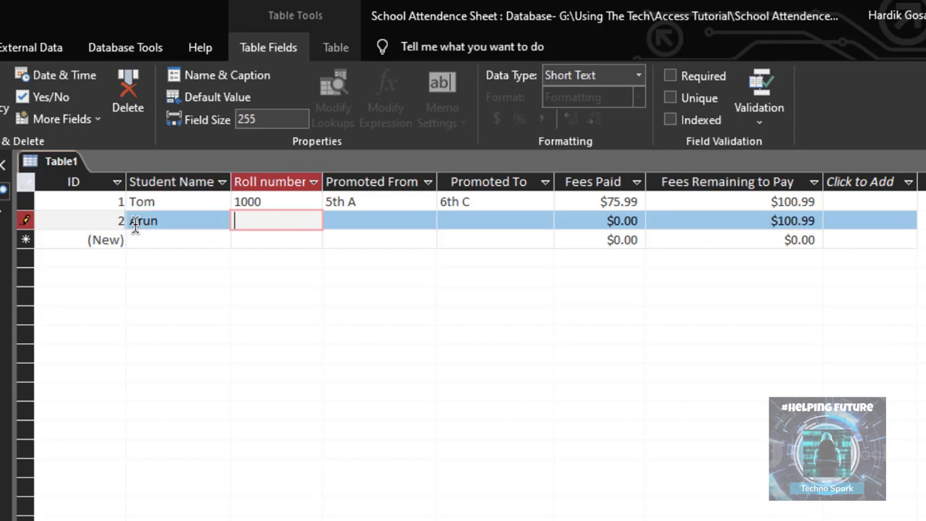
pyautogui.write('1001')
pyautogui.press('Tab')
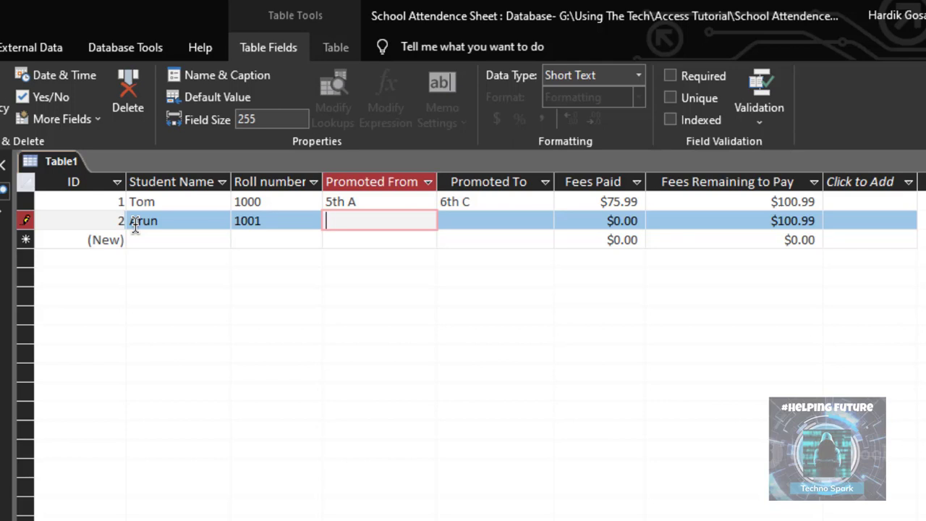
# Set the second record's Promoted From to "7th B" and Promoted To to "8th E", moving on to Fees Paid.
pyautogui.write('7th B')
pyautogui.press('Tab')
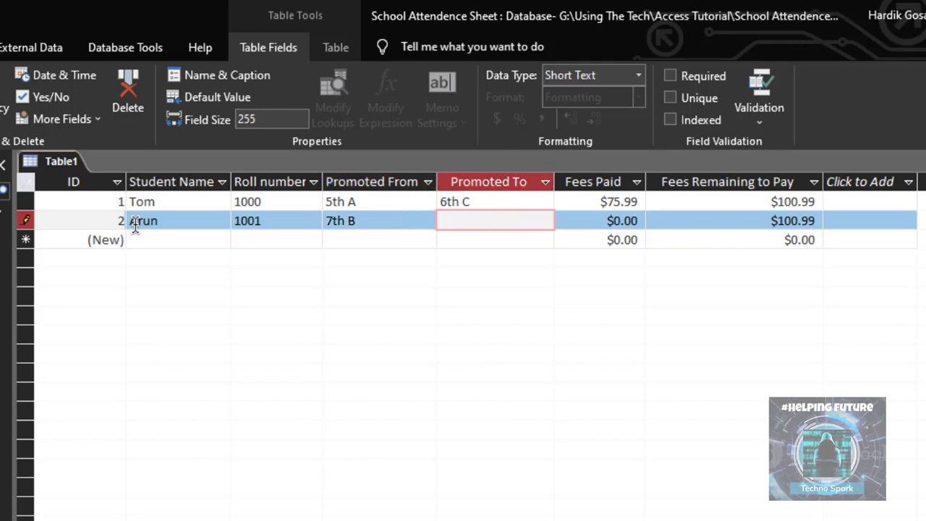
pyautogui.write('9')
pyautogui.write('th')
pyautogui.write(' E')
pyautogui.click(620, 222)
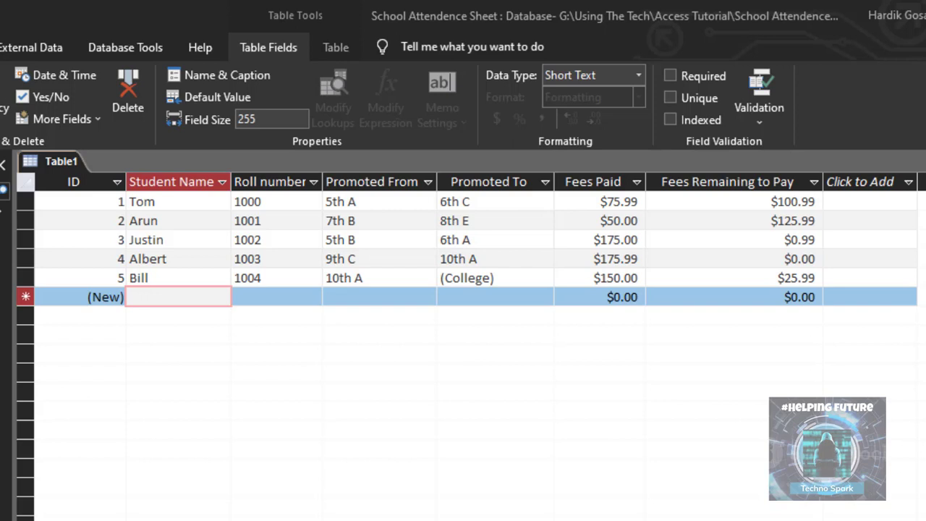
# Start the sixth record by entering the student's name, correcting its spelling, and the roll number.
pyautogui.click(157, 299)
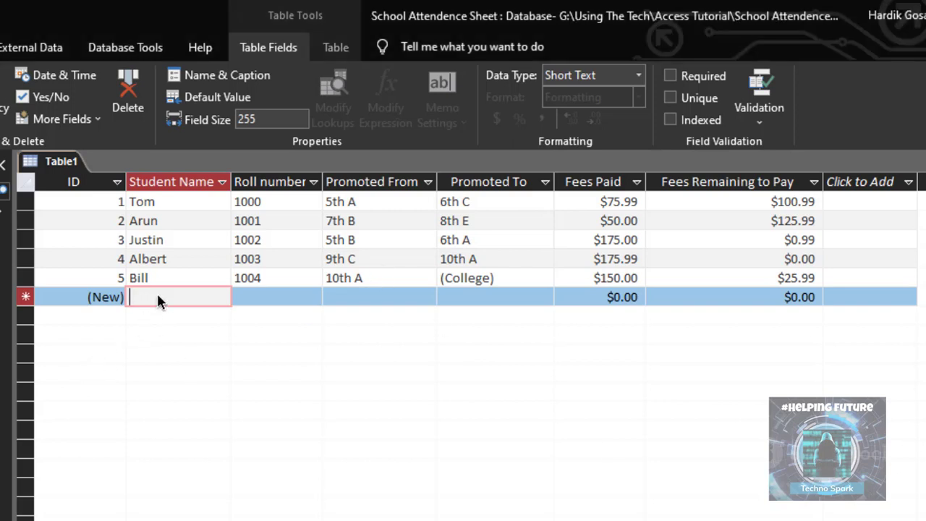
pyautogui.write('Sstte')
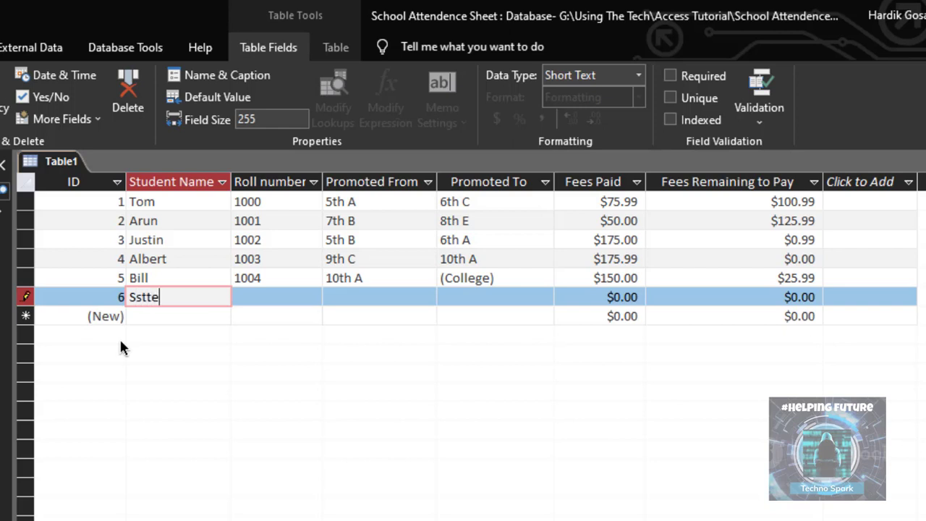
pyautogui.press('BackSpace')
pyautogui.press('BackSpace')
pyautogui.press('BackSpace')
pyautogui.press('BackSpace')
pyautogui.press('BackSpace')
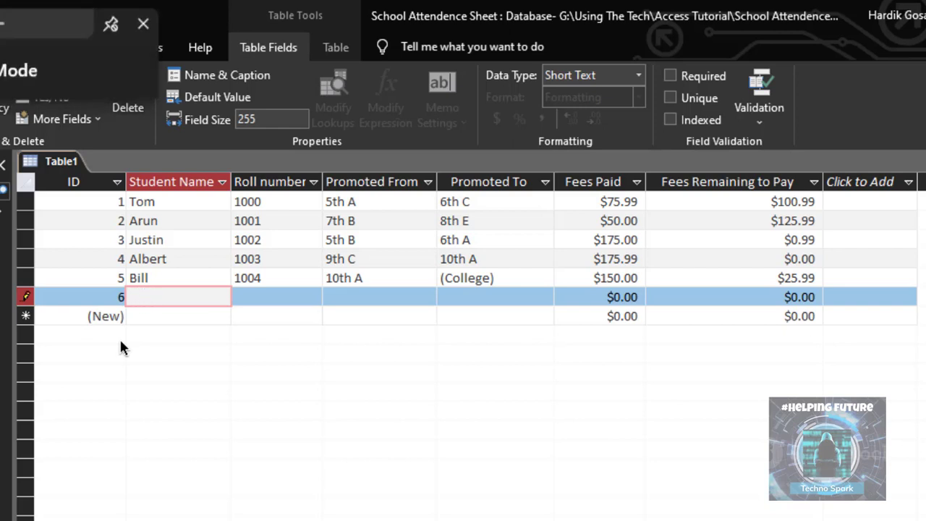
pyautogui.write('Steve')
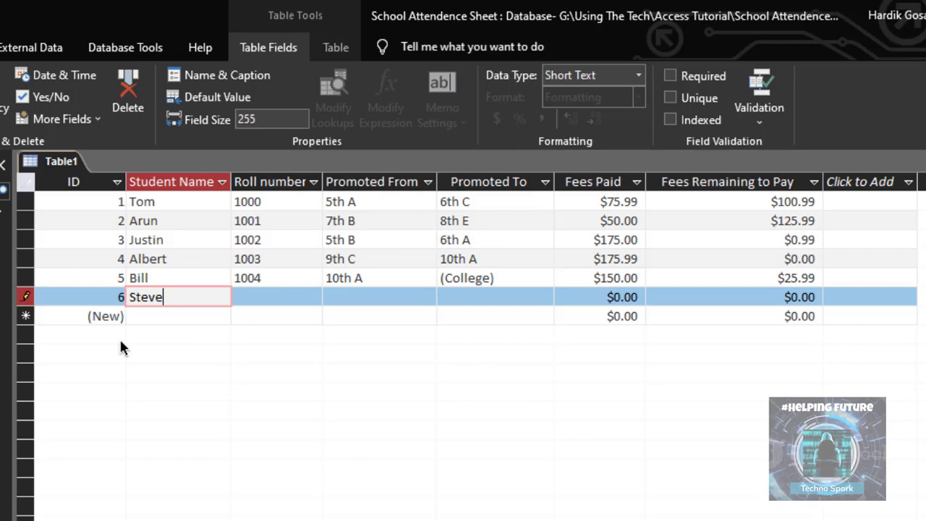
pyautogui.press('Tab')
pyautogui.write('10')
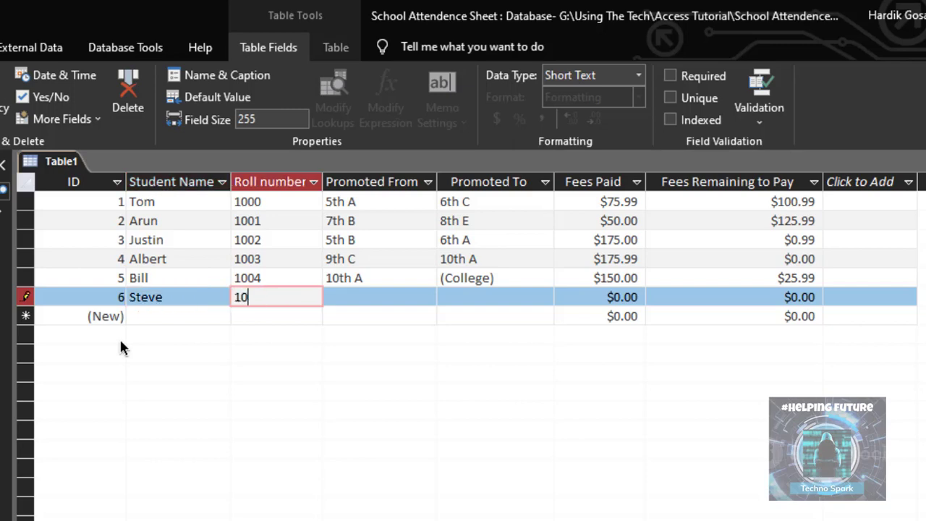
pyautogui.write('05')
pyautogui.press('Tab')
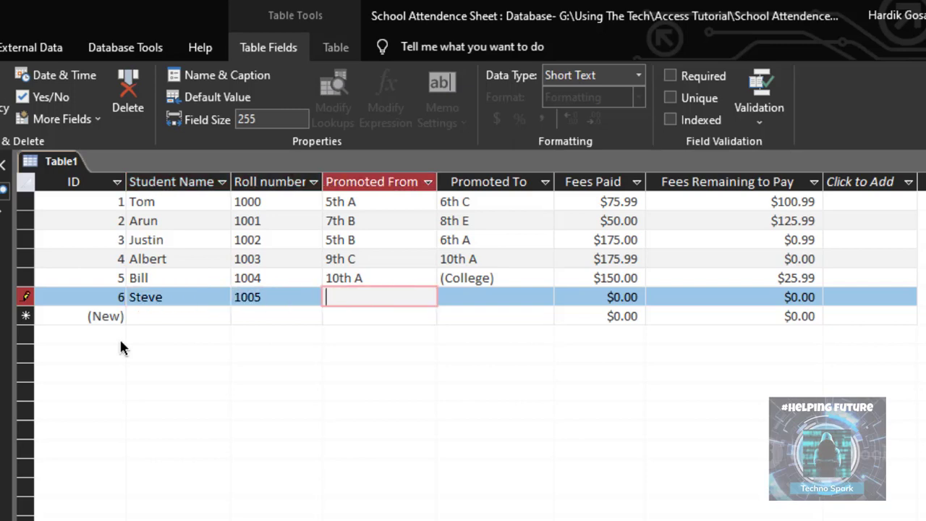
# Set the sixth record's Promoted From to "9th A" and Promoted To to "10th B".
pyautogui.write('9th A')
pyautogui.press('Tab')
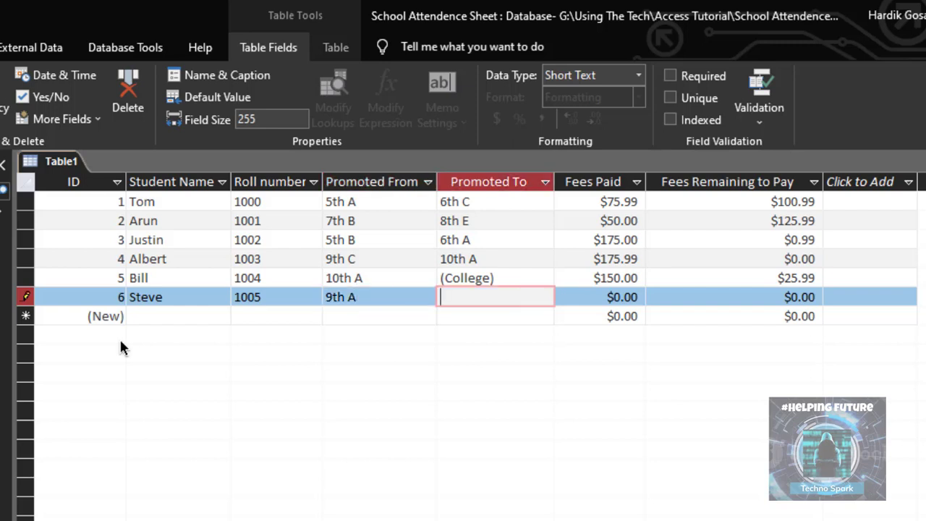
pyautogui.write('10th B')
pyautogui.press('Tab')
# Set the sixth record's Fees Paid to 175.99 and Fees Remaining to Pay to 0.00, leaving the row to save it.
pyautogui.write('175')
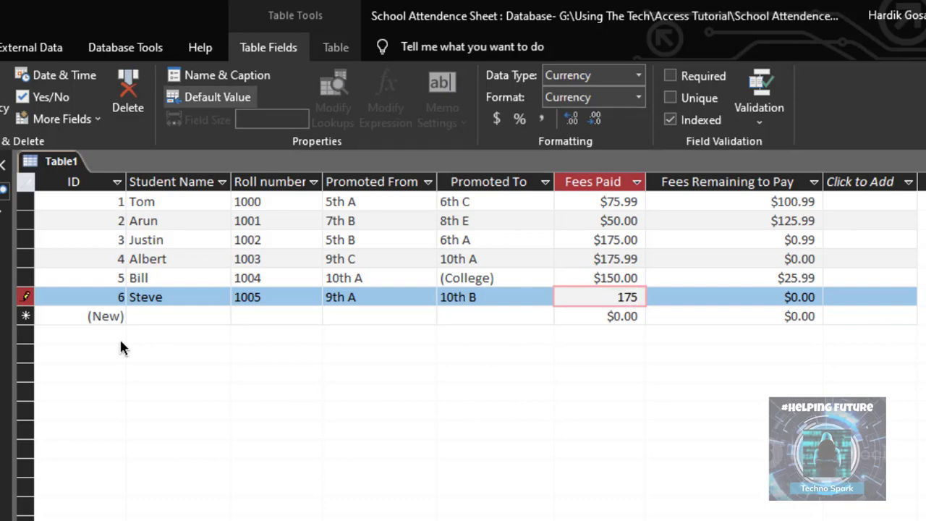
pyautogui.write('.99')
pyautogui.press('Tab')
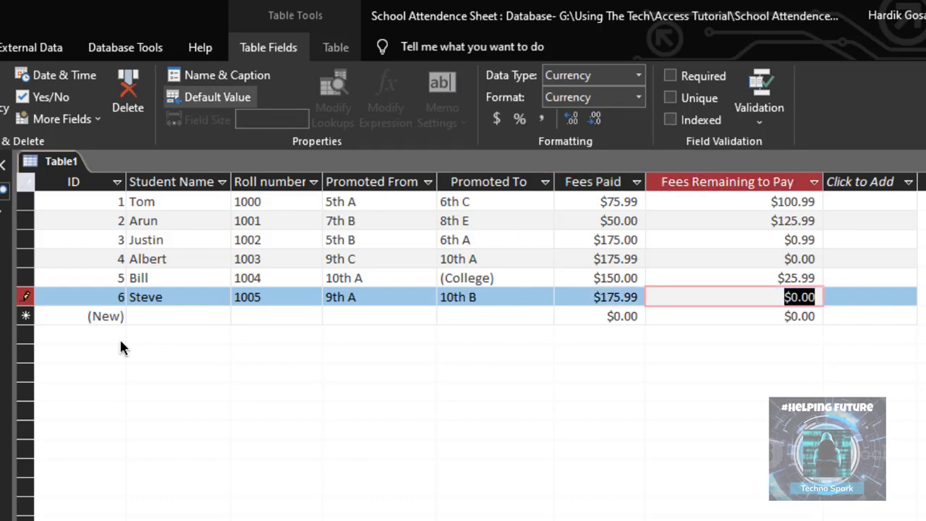
pyautogui.write('0.00')
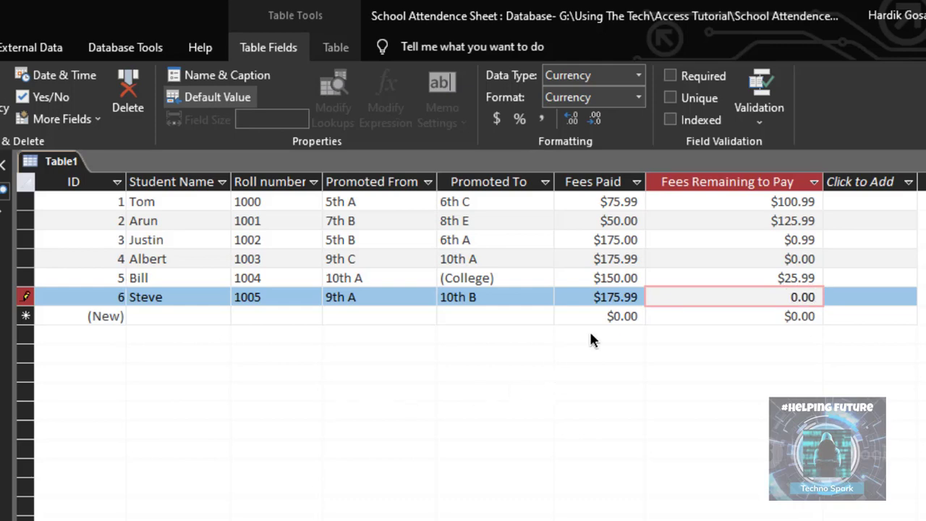
pyautogui.click(603, 315)
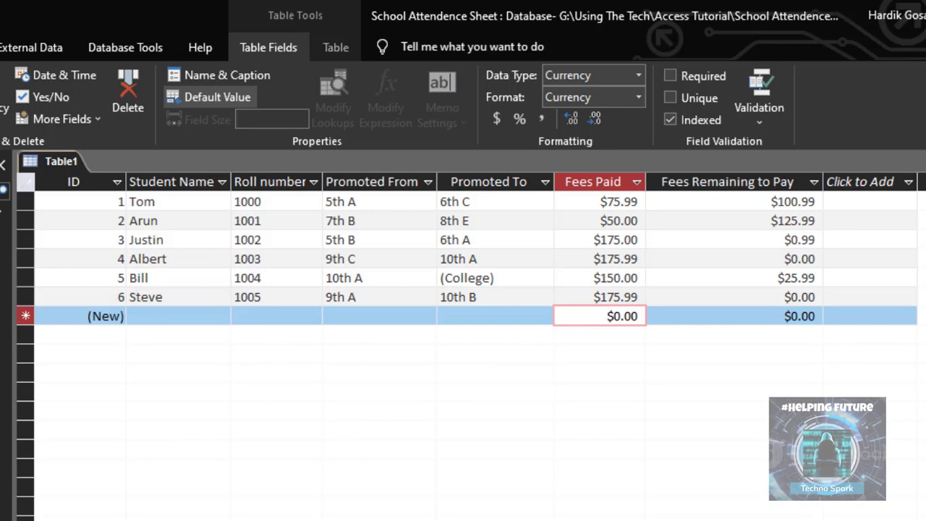
# Create a form based on Table1, agreeing to save the table first.
pyautogui.click(120, 204)
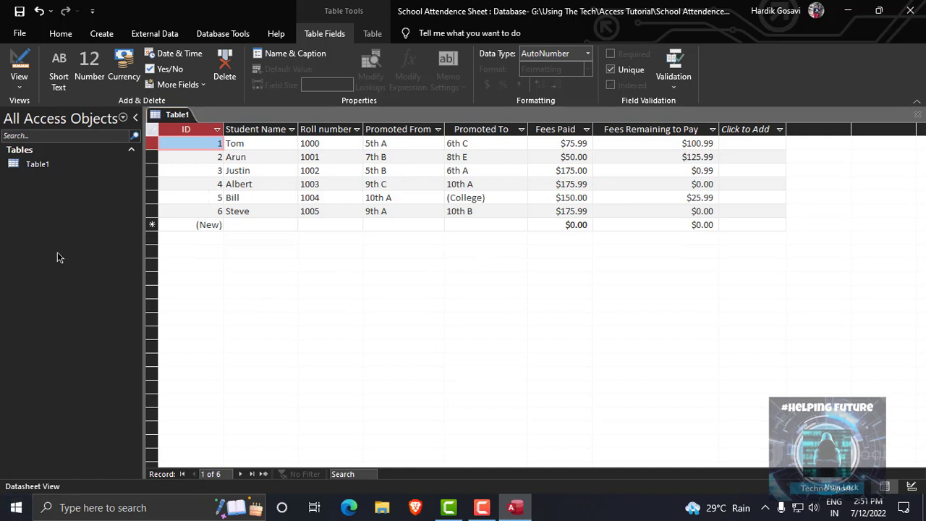
pyautogui.click(93, 34)
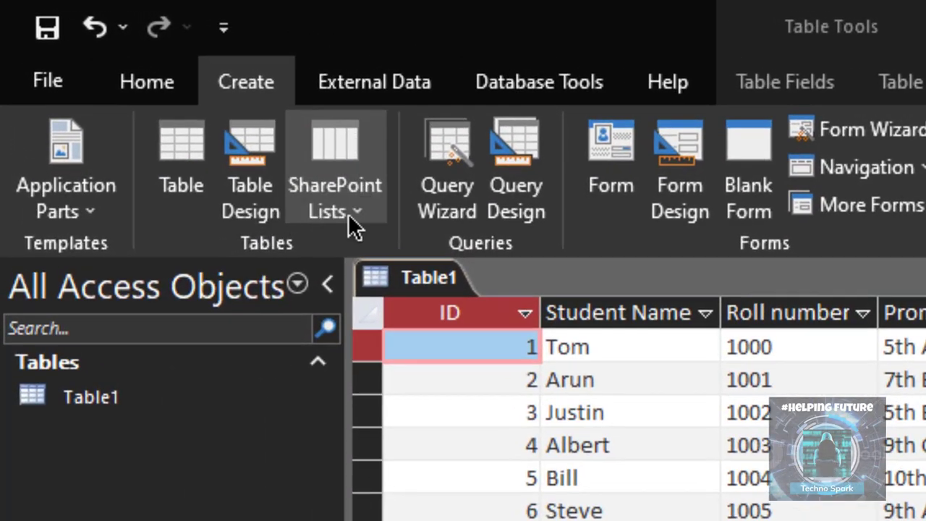
pyautogui.click(612, 144)
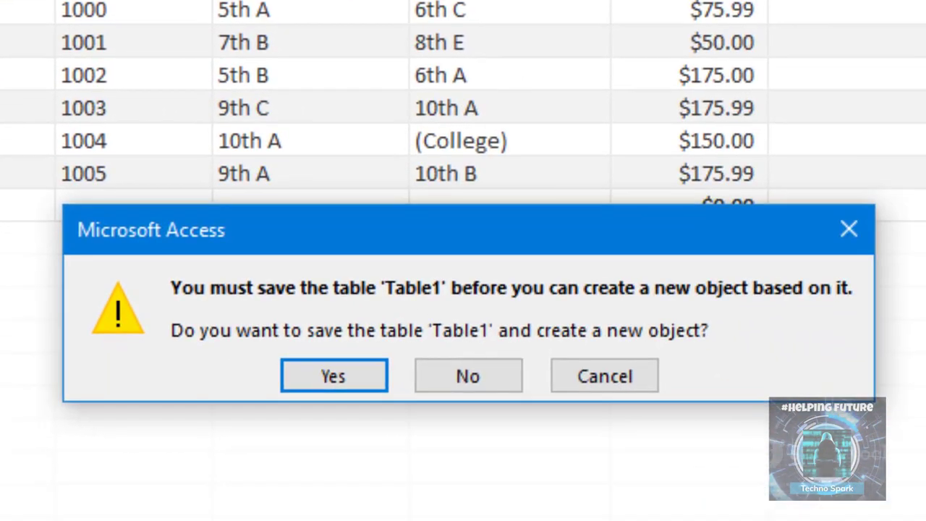
pyautogui.click(298, 368)
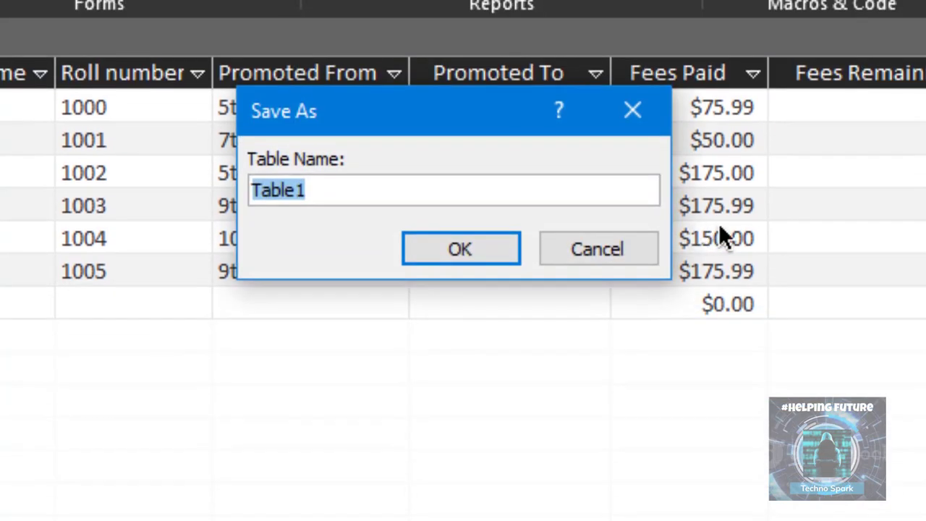
# Save the table under the name Student Data so that the form is generated from it.
pyautogui.write('STudent')
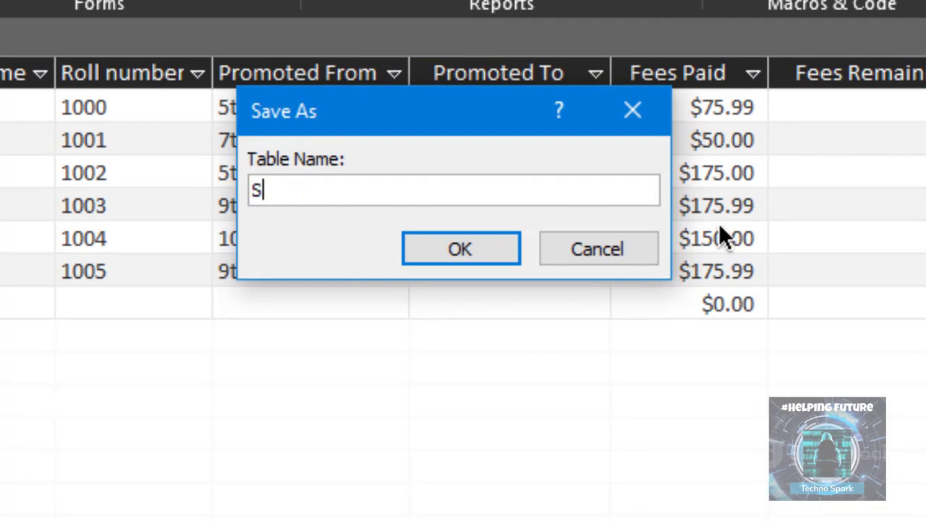
pyautogui.press('BackSpace')
pyautogui.press('BackSpace')
pyautogui.press('BackSpace')
pyautogui.press('BackSpace')
pyautogui.press('BackSpace')
pyautogui.press('BackSpace')
pyautogui.press('BackSpace')
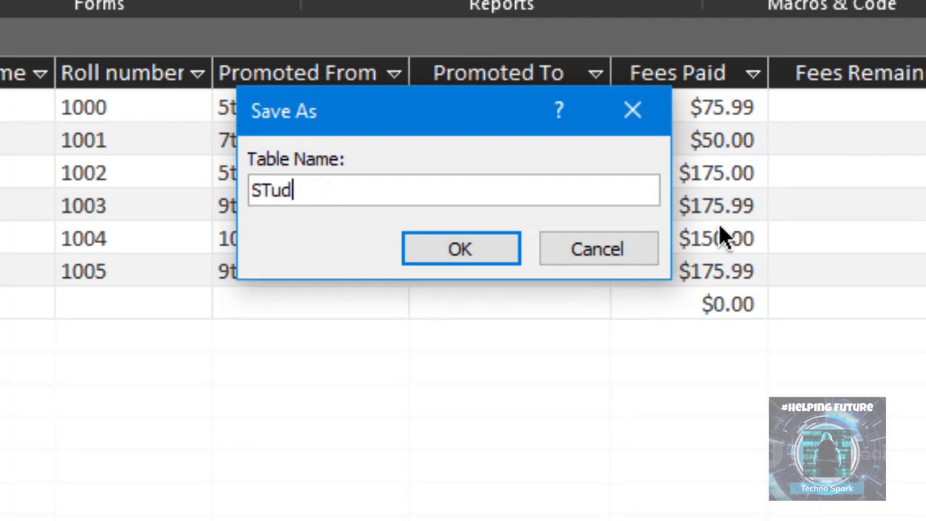
pyautogui.write('tudent ')
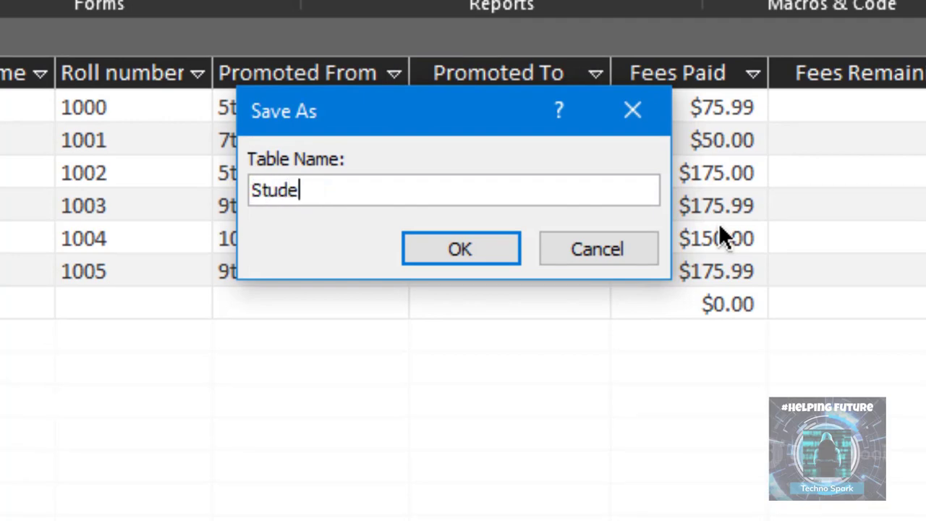
pyautogui.write('Data')
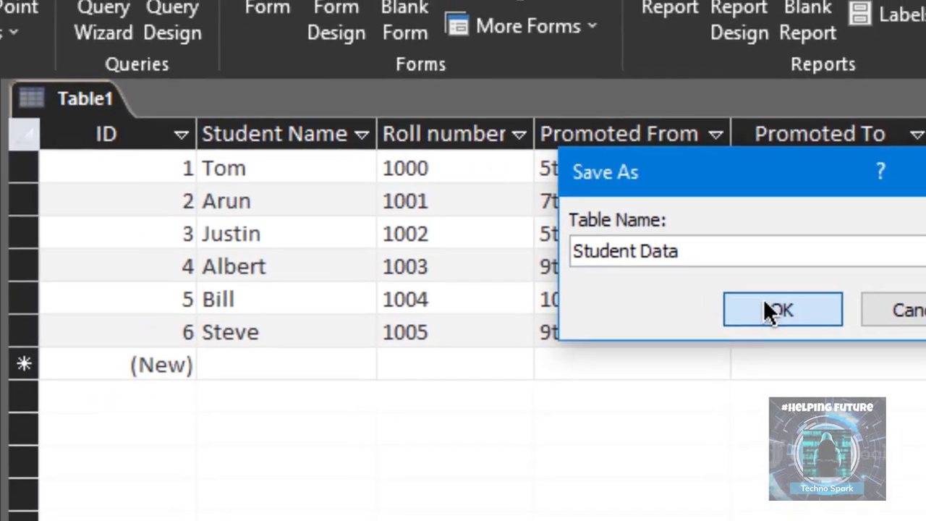
pyautogui.click(460, 249)
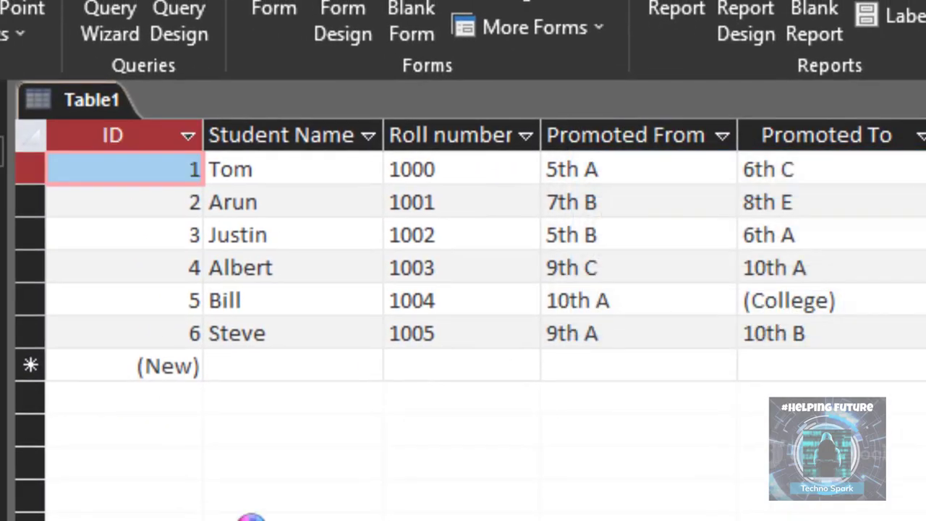
pyautogui.click(274, 18)
# Compare the Student Data table with the generated form, finishing on the form.
pyautogui.click(107, 102)
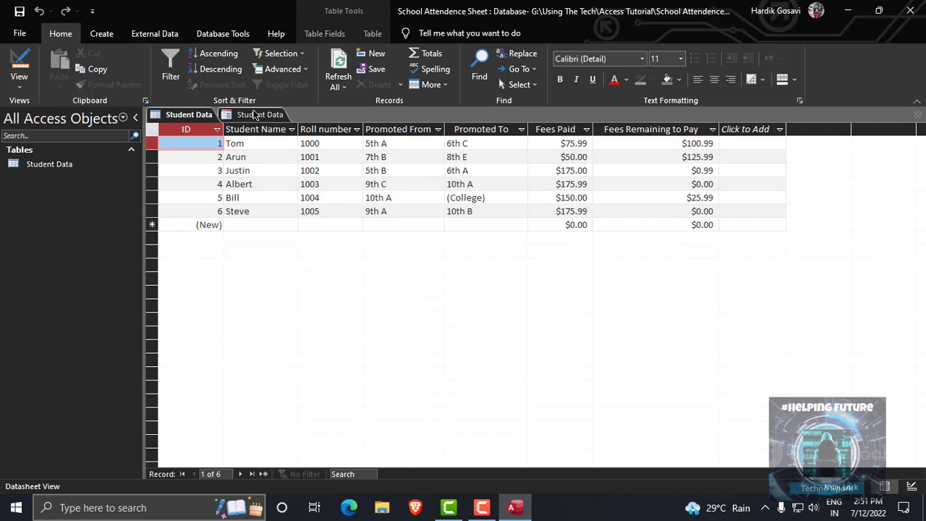
pyautogui.click(255, 116)
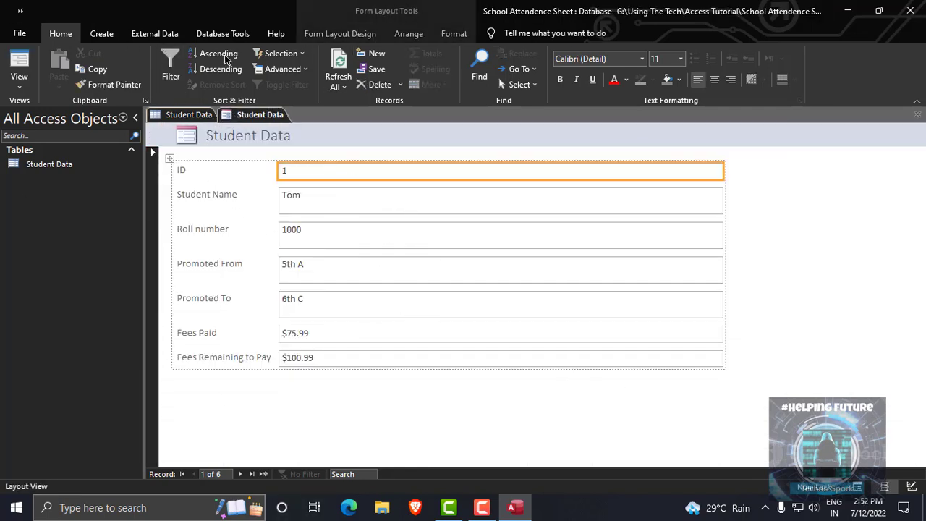
pyautogui.click(187, 115)
pyautogui.click(260, 114)
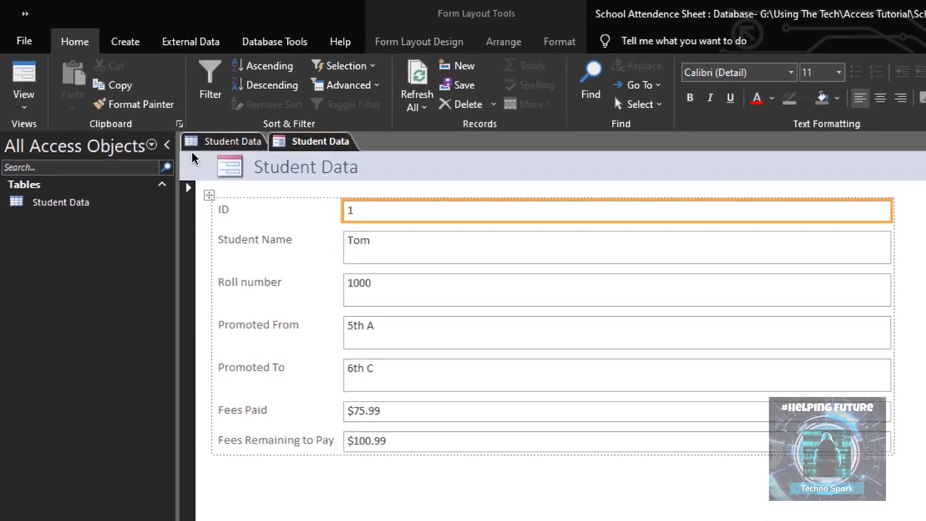
pyautogui.click(187, 114)
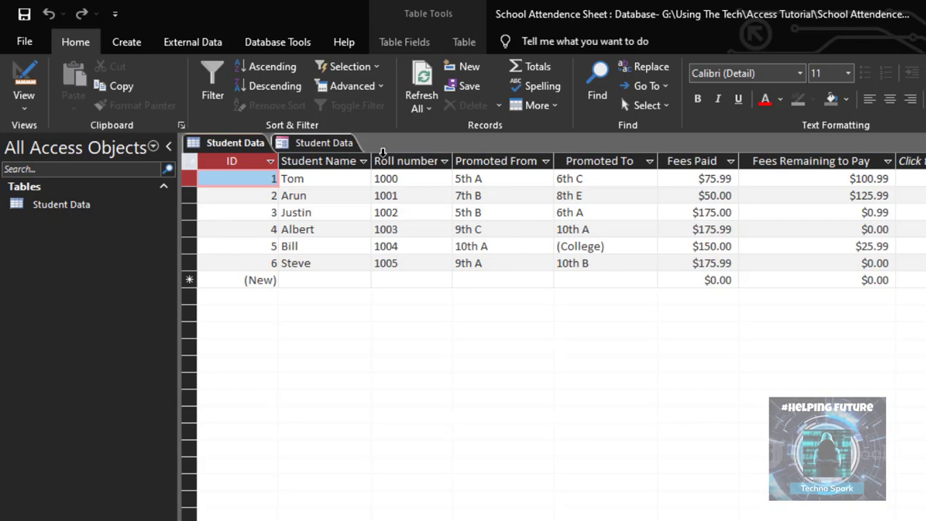
pyautogui.click(312, 144)
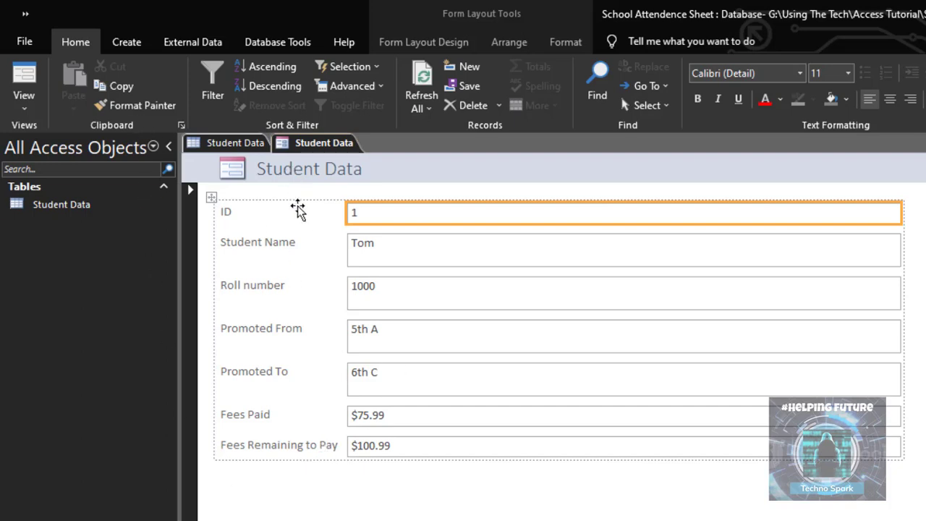
# Examine the first record's fields in the form, from Student Name through Fees Remaining to Pay.
pyautogui.click(372, 242)
pyautogui.click(397, 304)
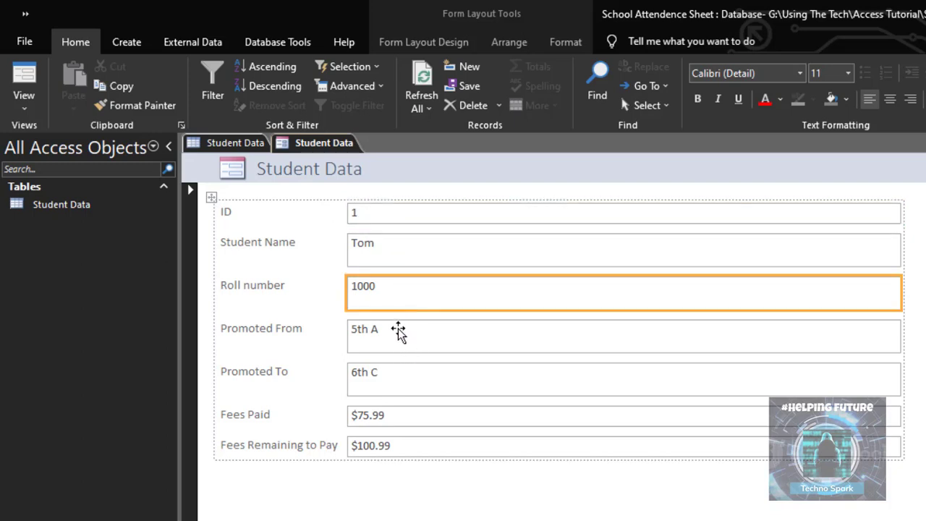
pyautogui.click(356, 345)
pyautogui.click(402, 393)
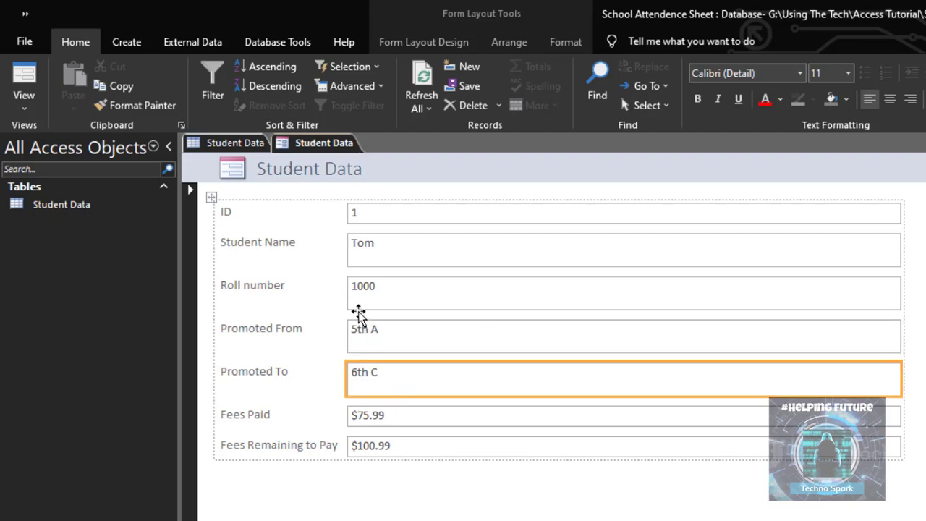
pyautogui.click(435, 416)
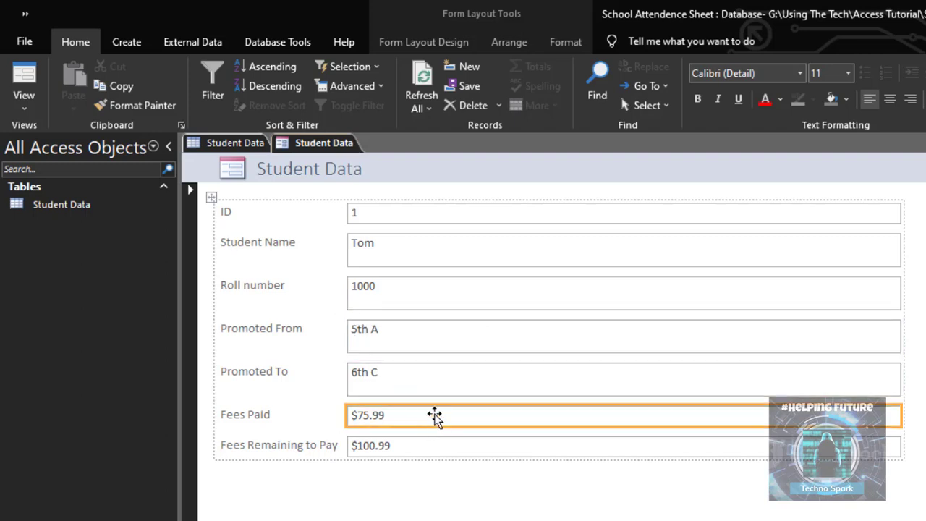
pyautogui.click(404, 445)
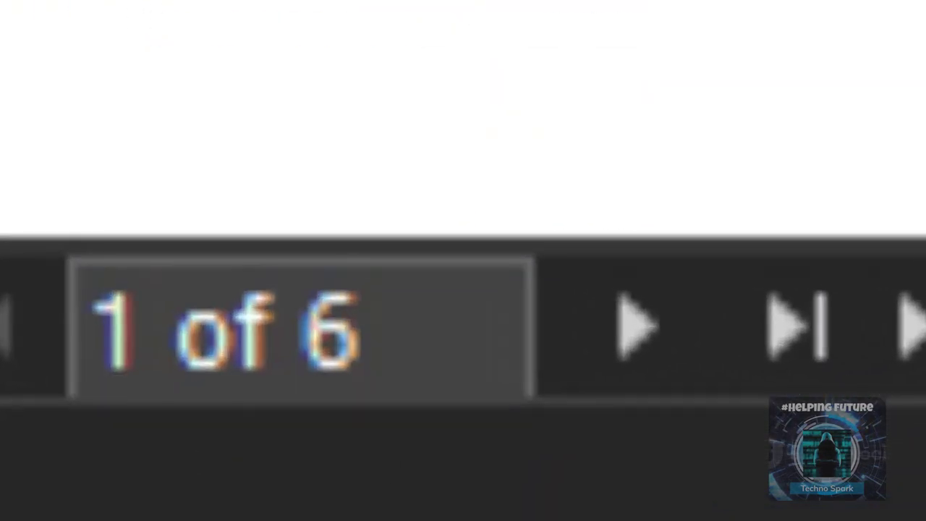
# Step through the remaining student records in the form up to the blank new record.
pyautogui.click(637, 329)
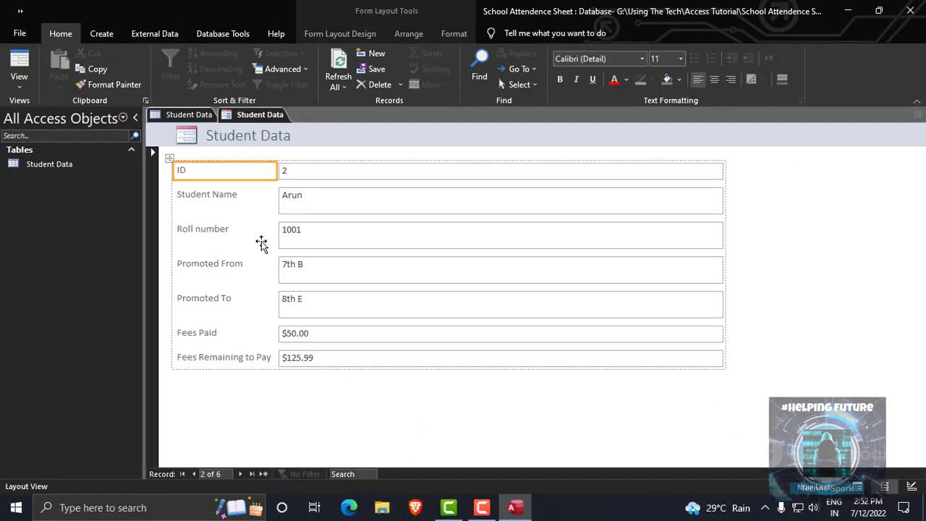
pyautogui.click(290, 171)
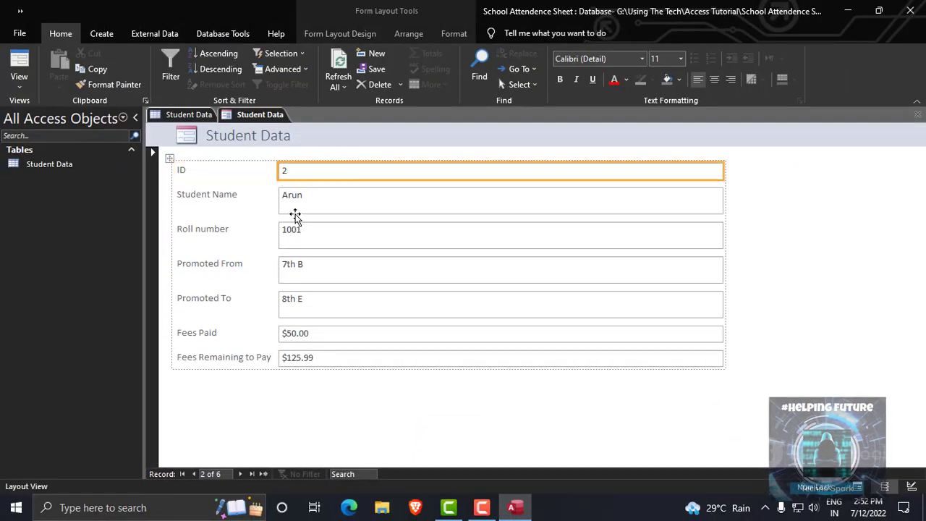
pyautogui.click(238, 475)
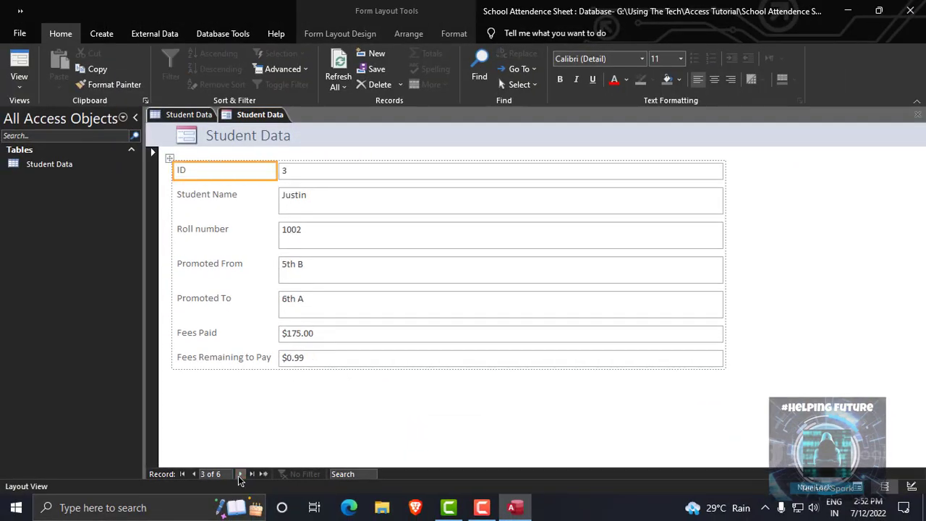
pyautogui.click(238, 475)
pyautogui.click(238, 475)
pyautogui.click(240, 475)
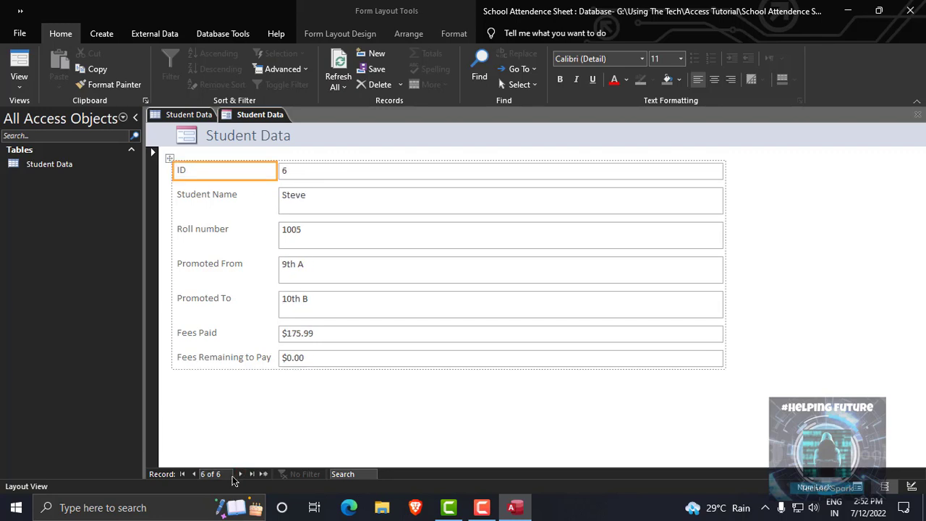
pyautogui.click(239, 474)
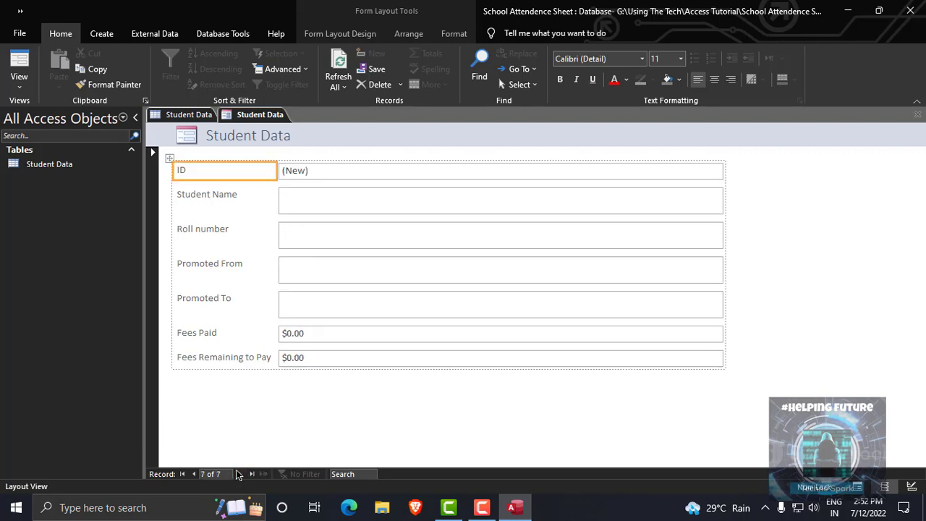
# Return to the Student Data table and start the seventh record with the student's name.
pyautogui.click(170, 114)
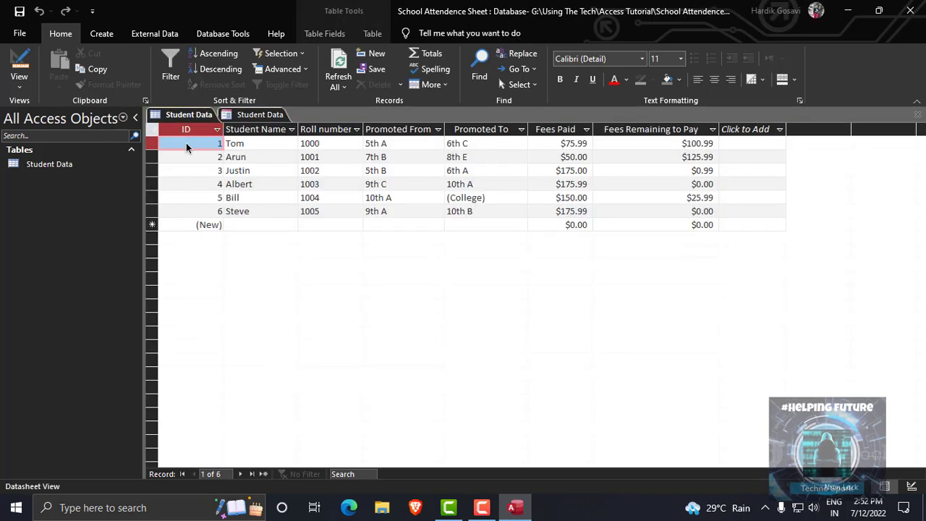
pyautogui.click(238, 225)
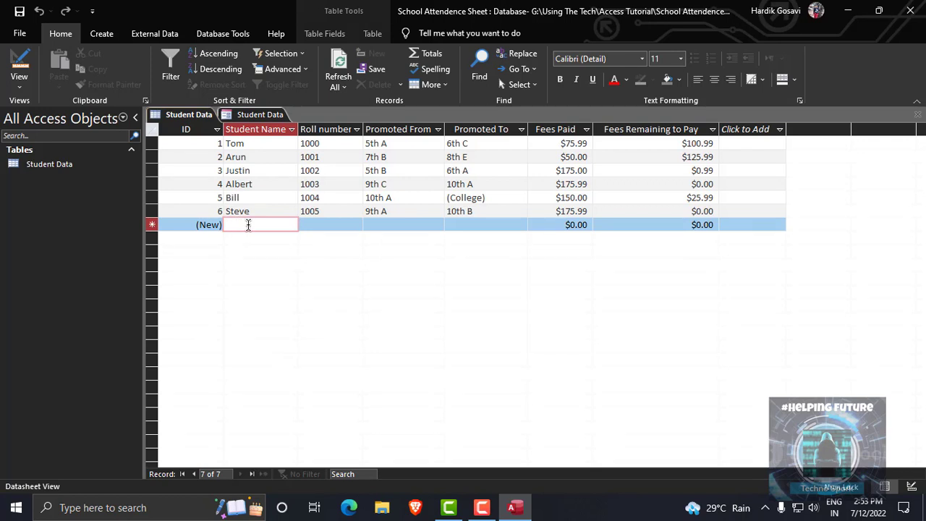
pyautogui.write('S')
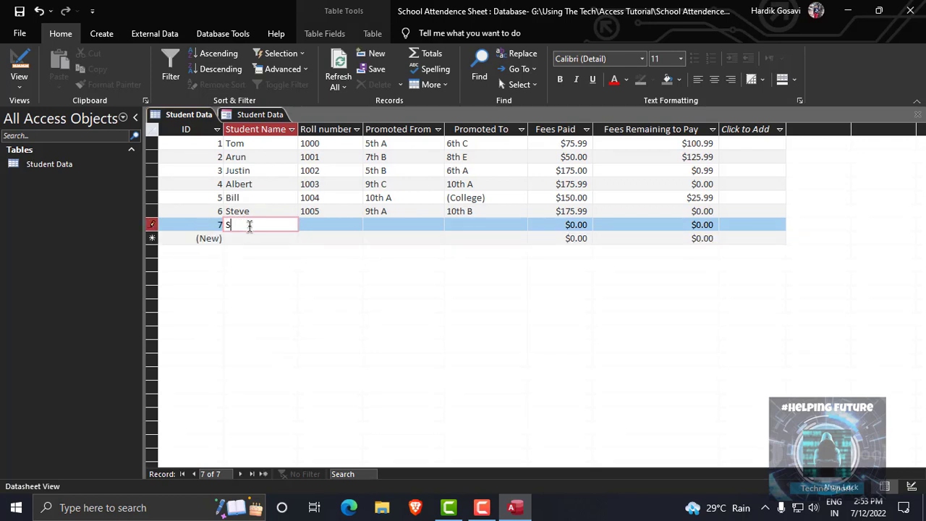
pyautogui.rightClick(203, 241)
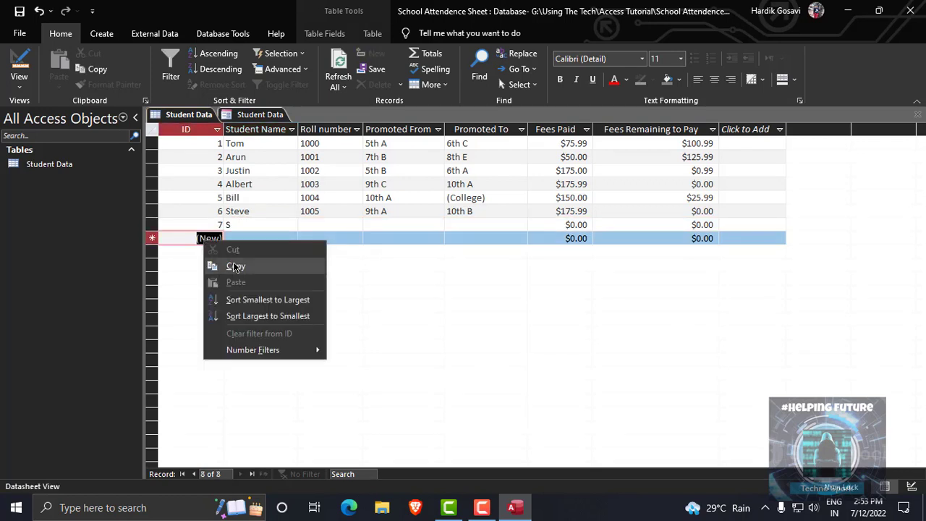
pyautogui.click(408, 315)
pyautogui.click(248, 224)
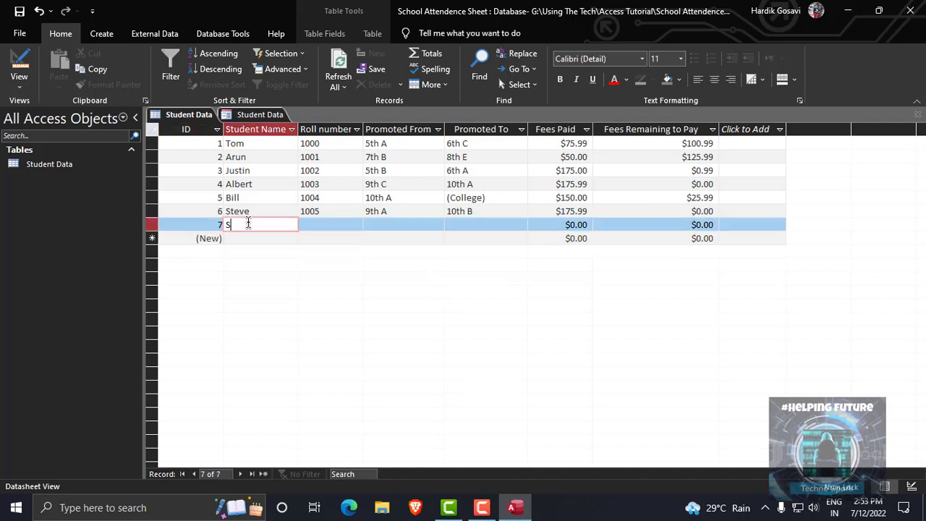
pyautogui.press('BackSpace')
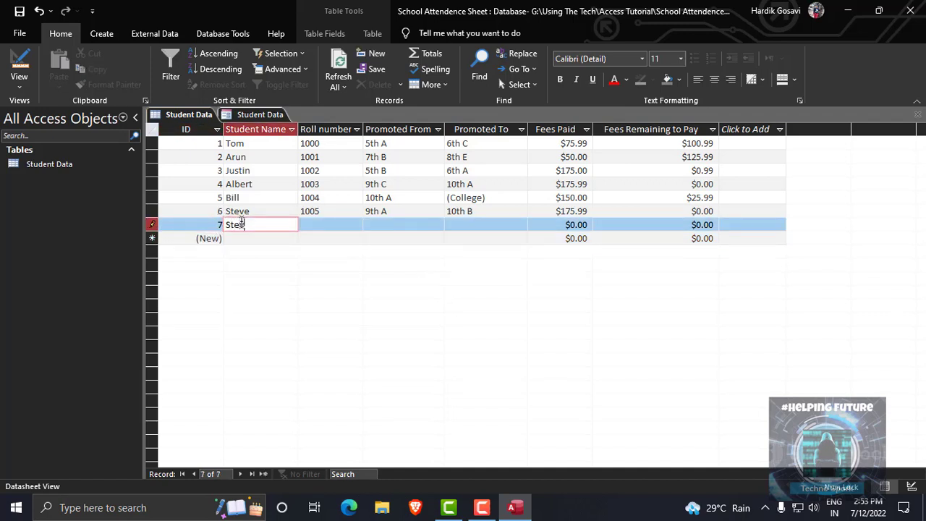
# Enter the seventh record's roll number, with Promoted From as "10th A" and Promoted To as "(College)".
pyautogui.press('Tab')
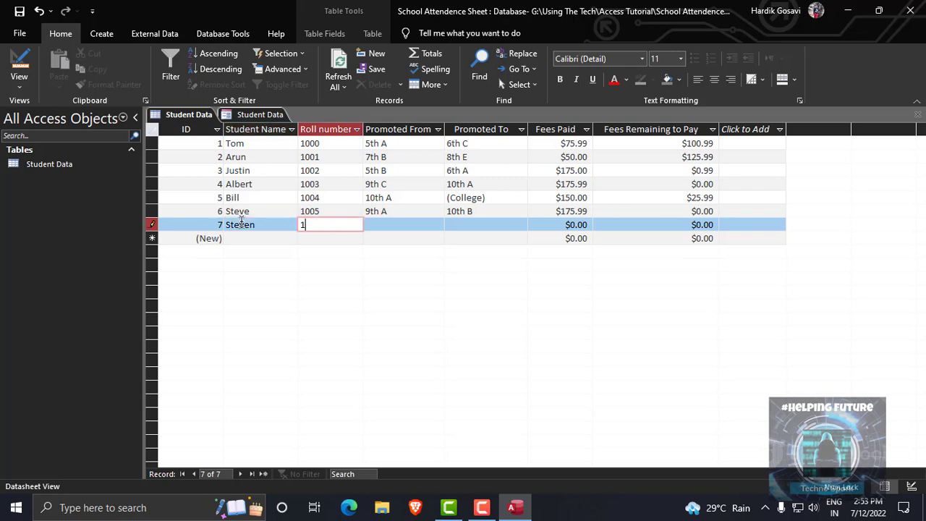
pyautogui.press('Tab')
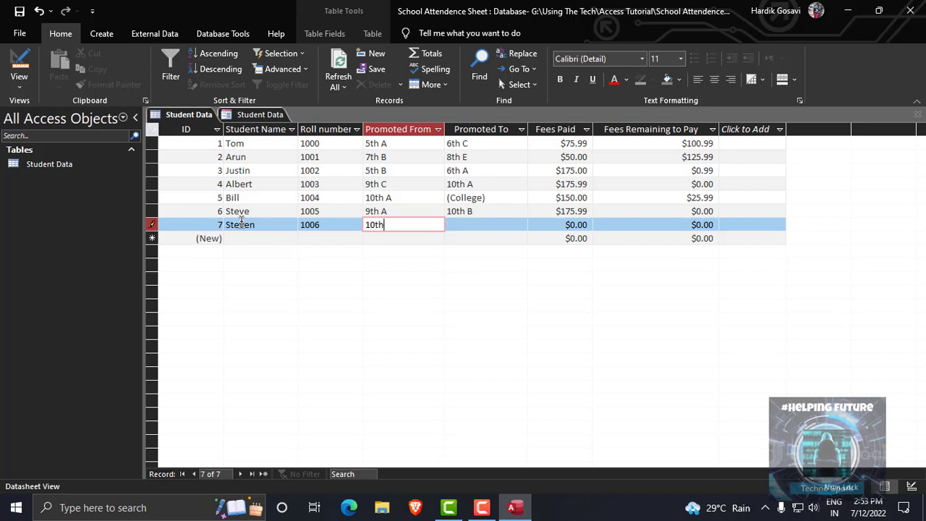
pyautogui.press('Tab')
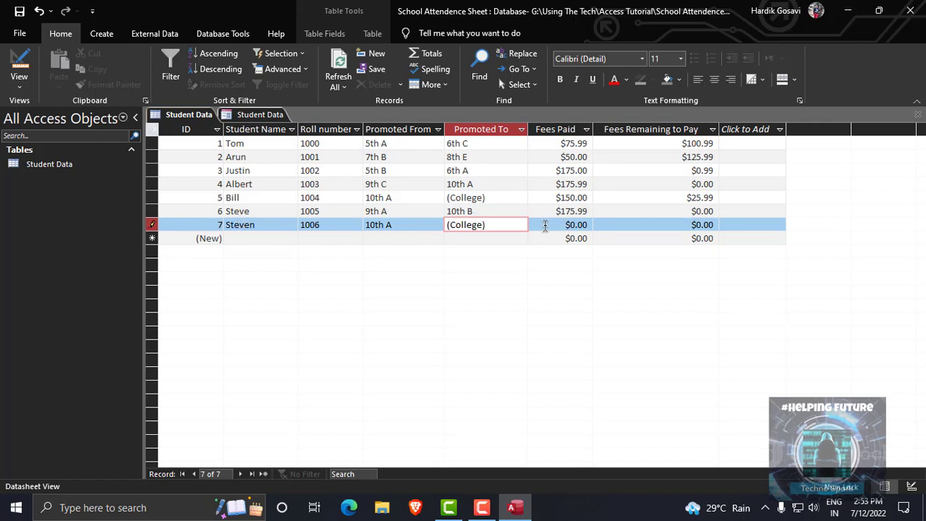
# Try to apply the currency number format to the Fees Paid field from the seventh record.
pyautogui.click(570, 237)
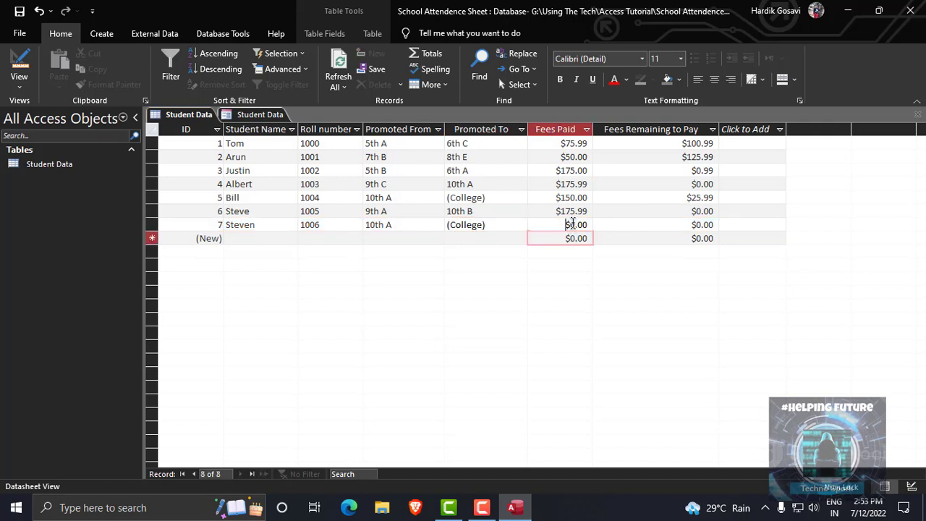
pyautogui.click(572, 224)
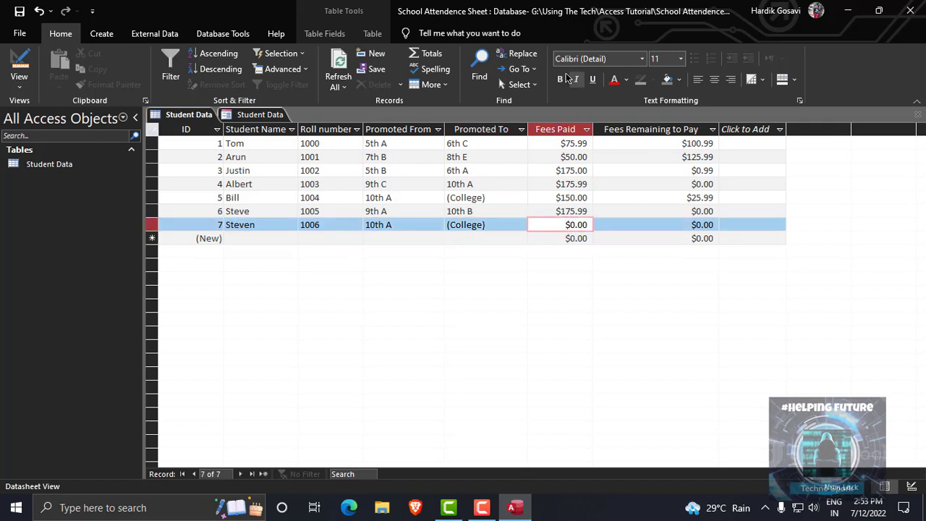
pyautogui.click(335, 33)
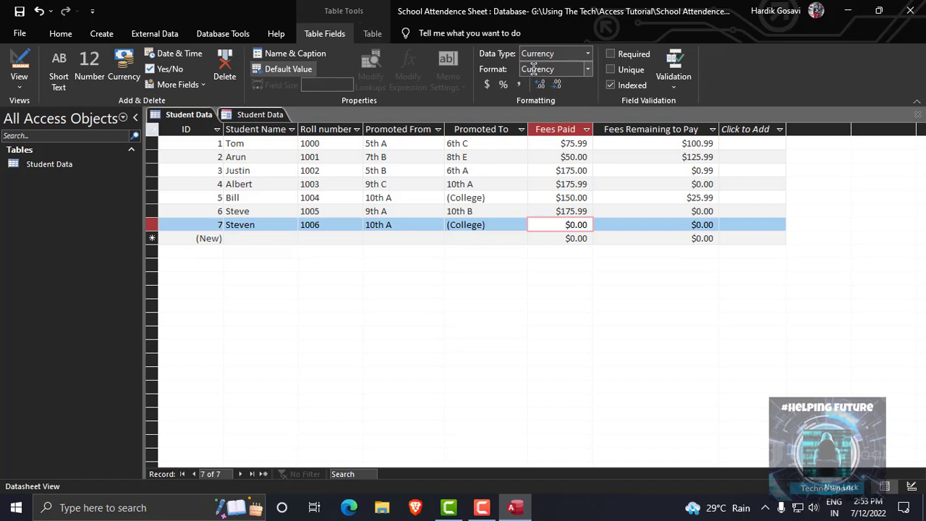
pyautogui.click(502, 85)
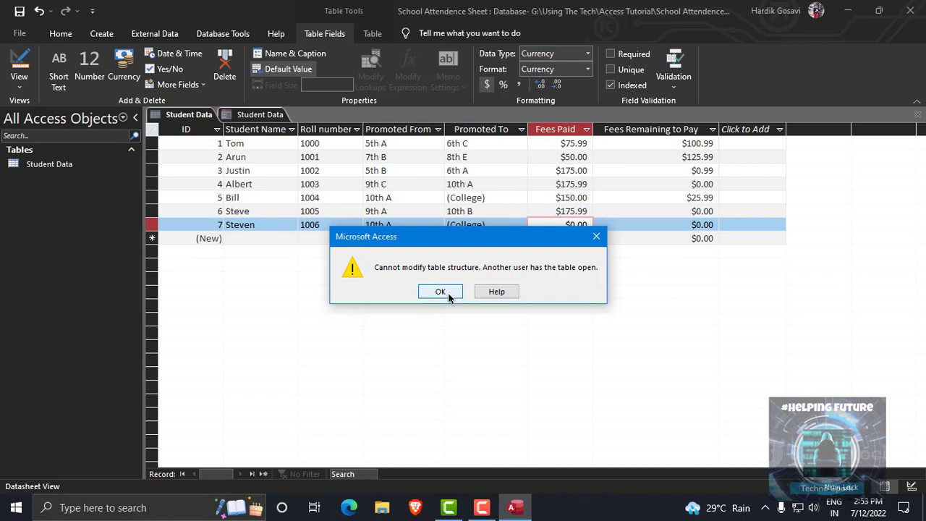
pyautogui.click(441, 292)
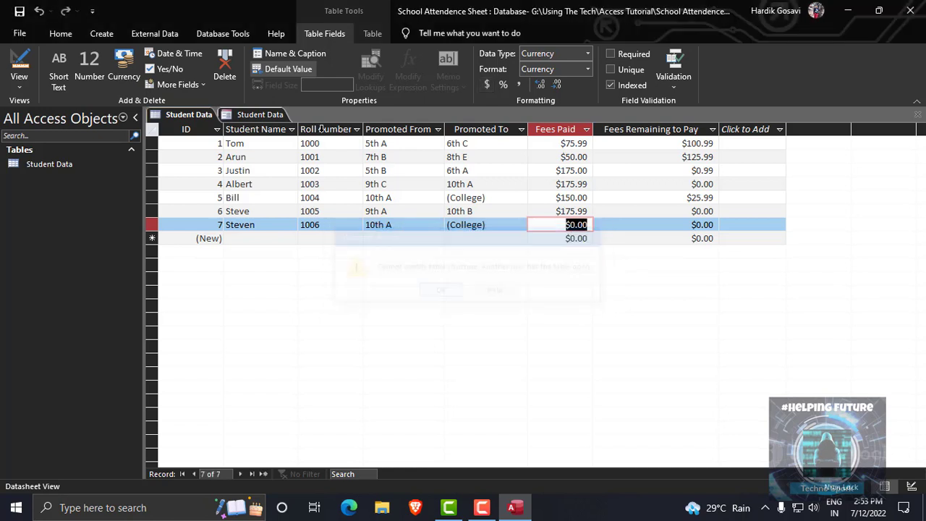
# Close all open objects, saving the changes and naming the form Student Data.
pyautogui.click(252, 115)
pyautogui.rightClick(253, 115)
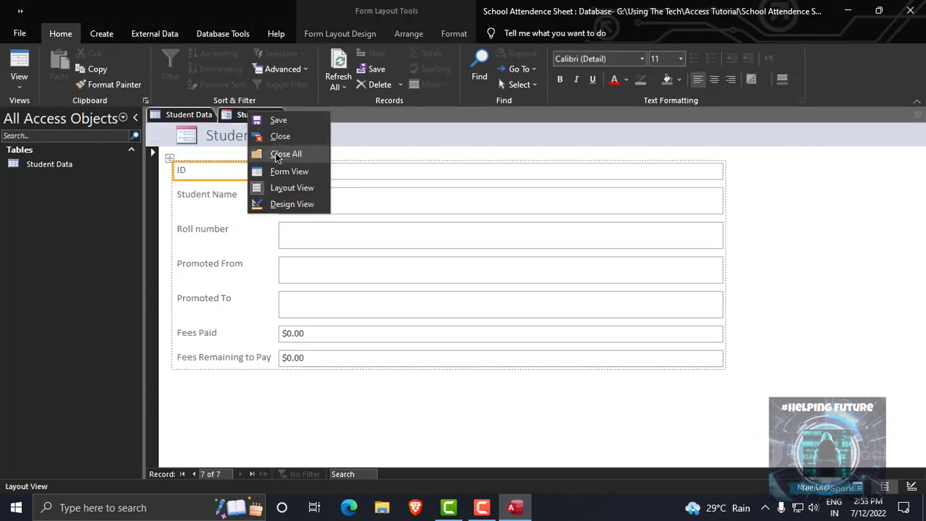
pyautogui.click(275, 154)
pyautogui.click(410, 292)
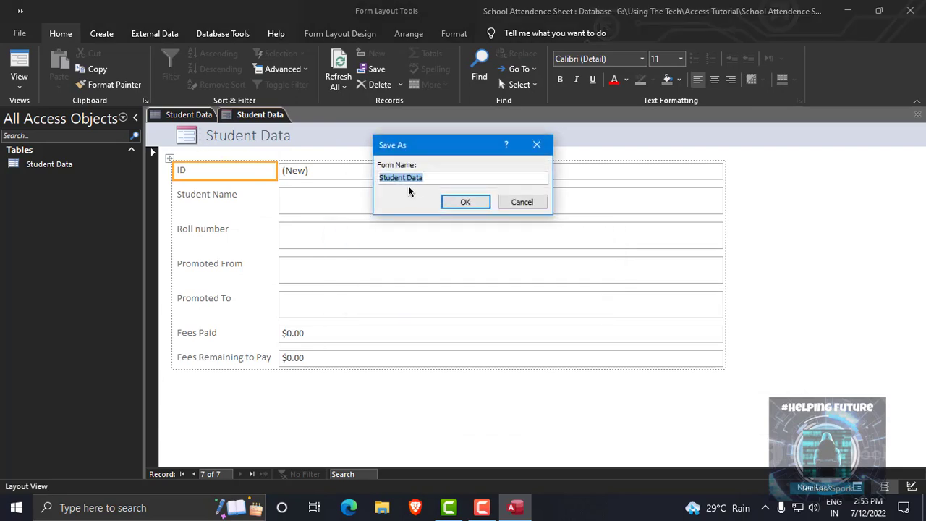
pyautogui.click(465, 202)
# Reopen the Student Data table in datasheet view.
pyautogui.click(59, 166)
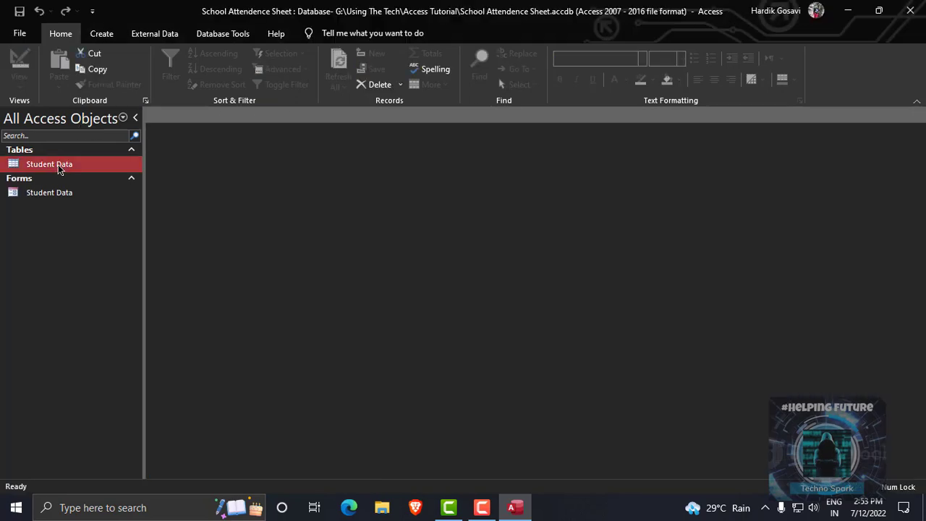
pyautogui.doubleClick(42, 170)
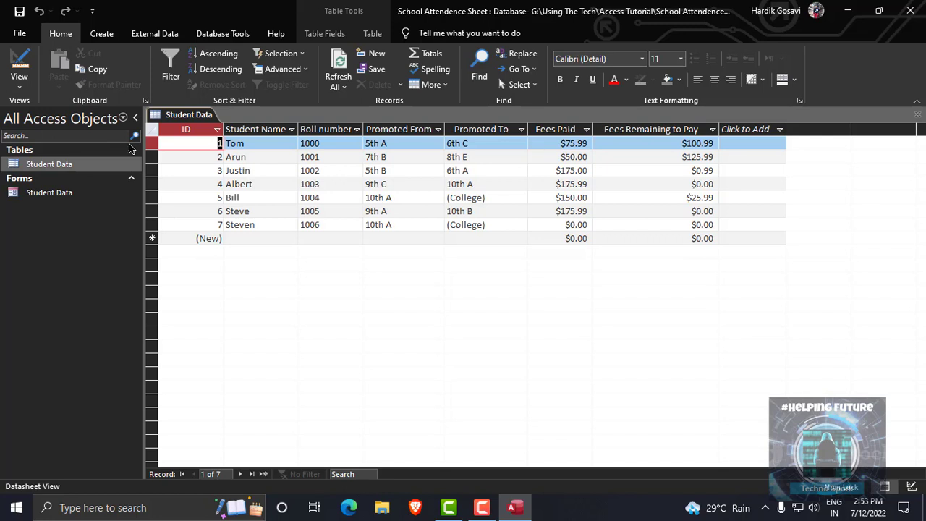
pyautogui.click(47, 192)
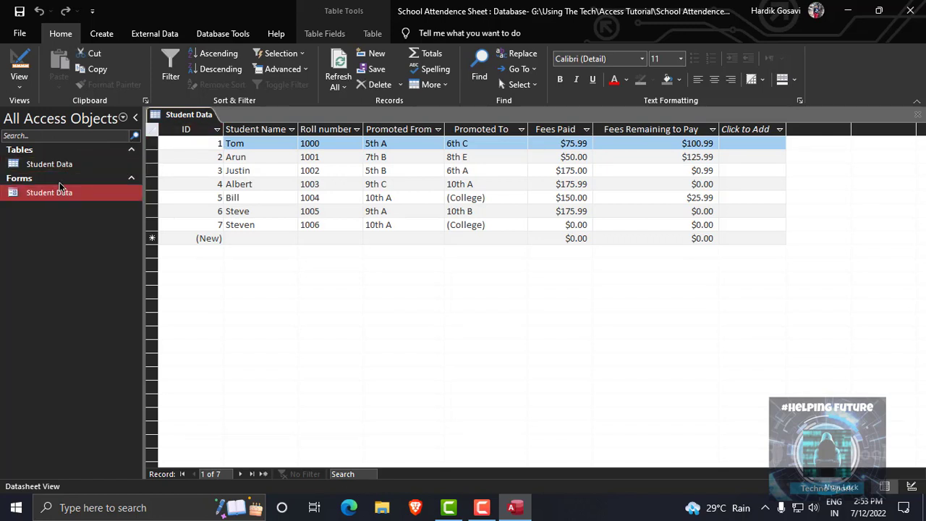
pyautogui.doubleClick(71, 166)
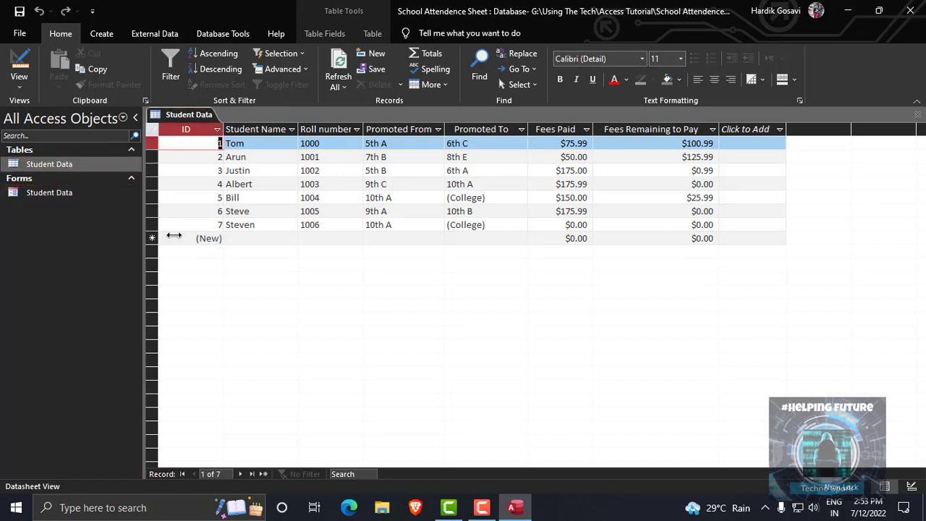
# Apply the currency format to Fees Paid and set the seventh record's Fees Remaining to Pay to $175.99.
pyautogui.click(580, 225)
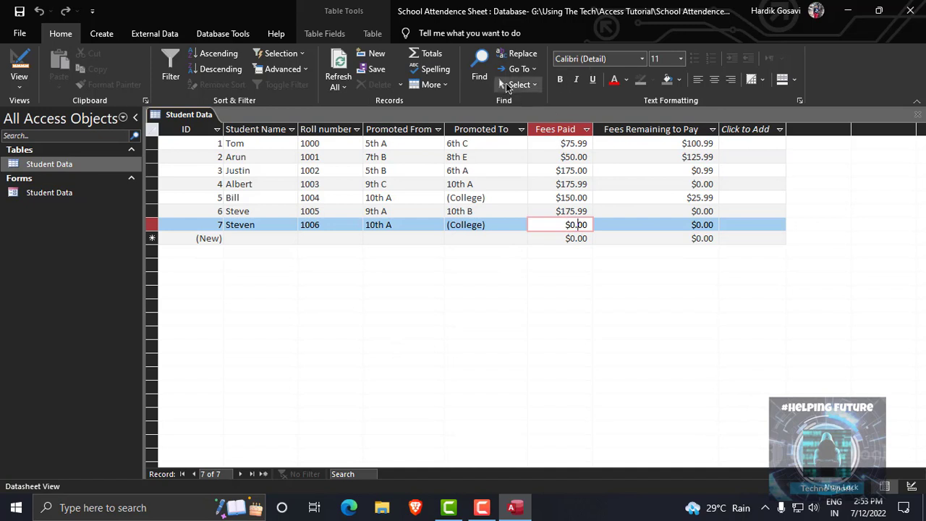
pyautogui.click(324, 33)
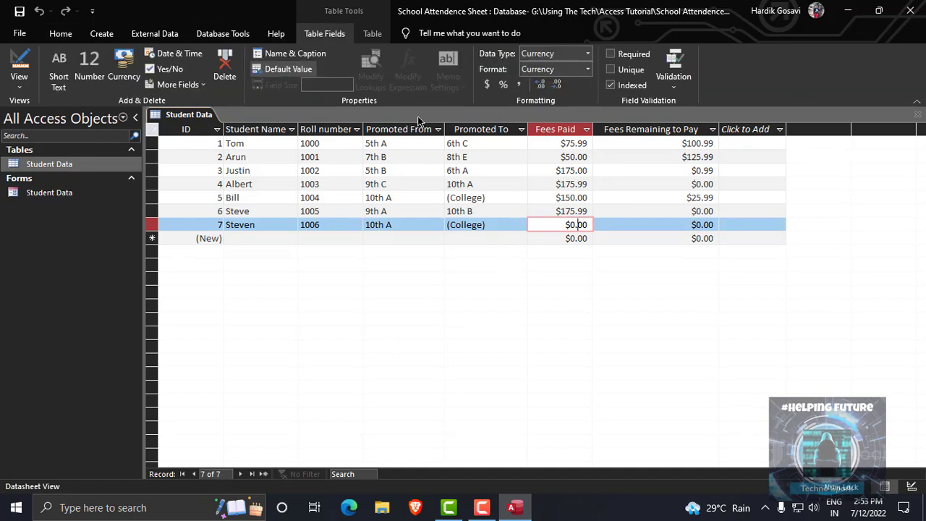
pyautogui.click(486, 85)
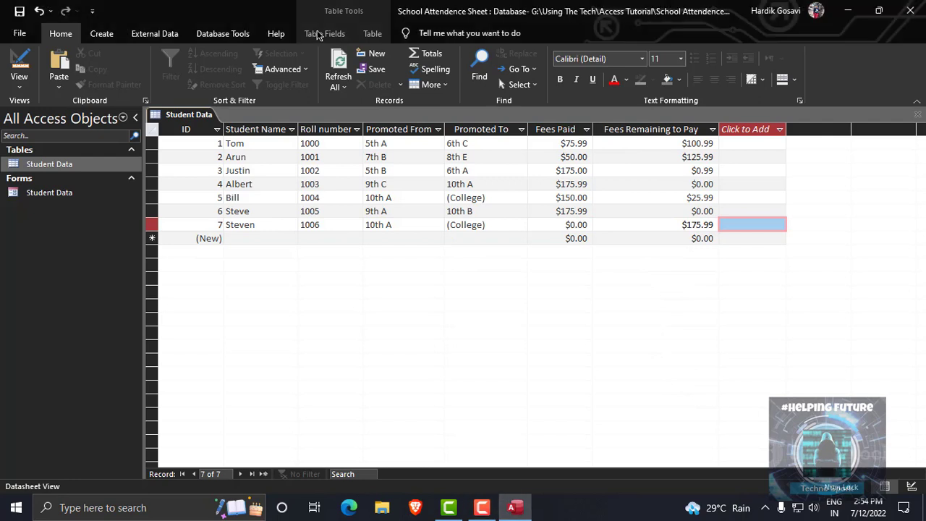
pyautogui.click(312, 34)
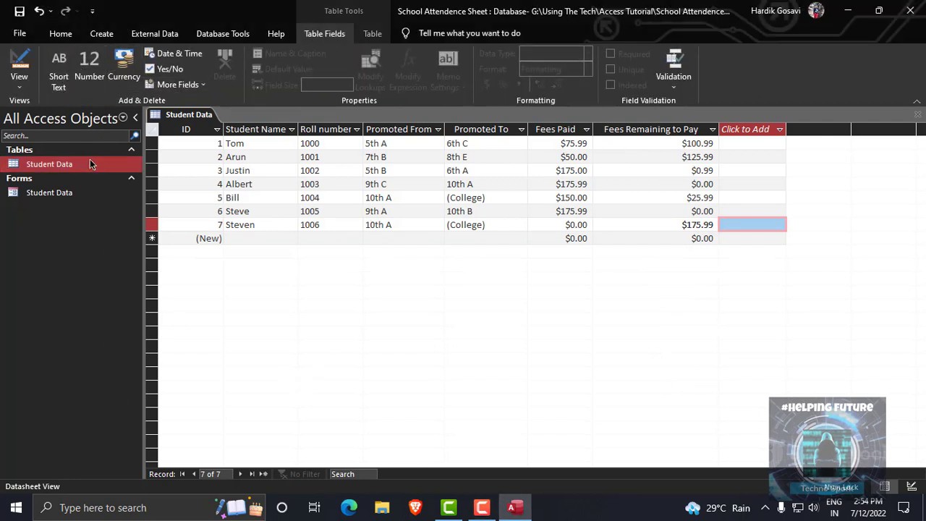
pyautogui.click(22, 87)
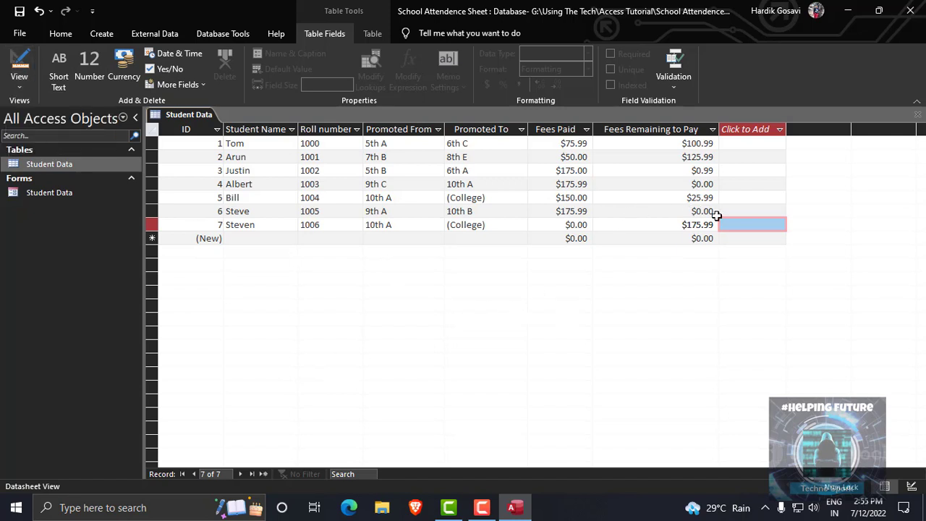
pyautogui.moveTo(746, 216); pyautogui.dragTo(745, 220)
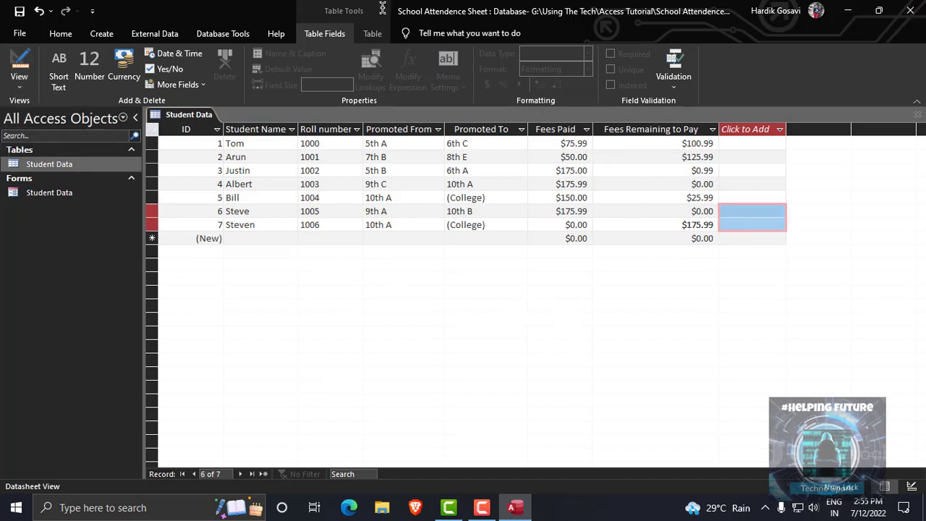
pyautogui.click(744, 222)
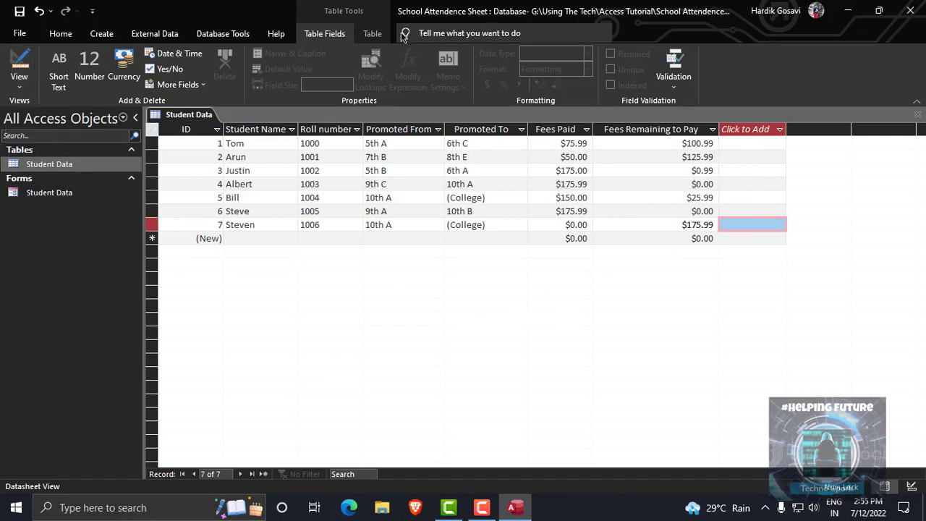
# Switch the Fees Remaining to Pay field to the comma-separated Standard format and back to Currency.
pyautogui.click(680, 225)
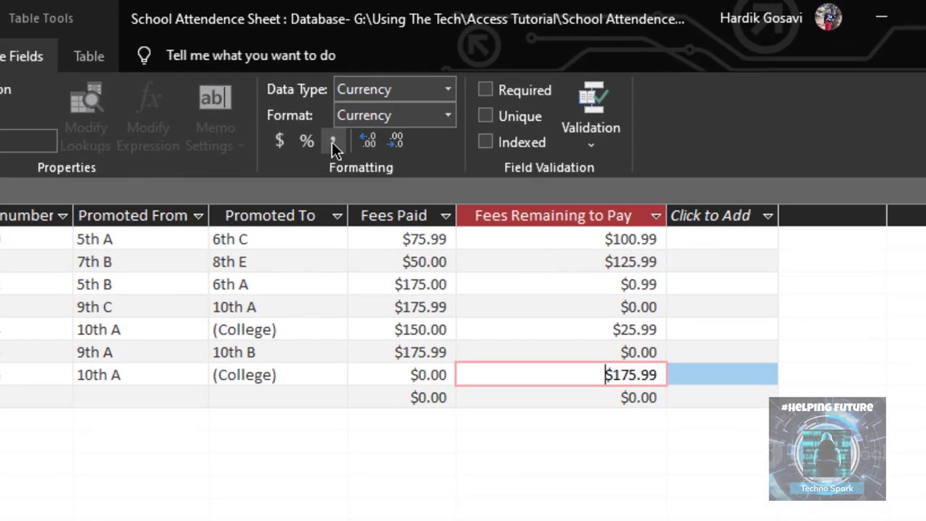
pyautogui.click(519, 85)
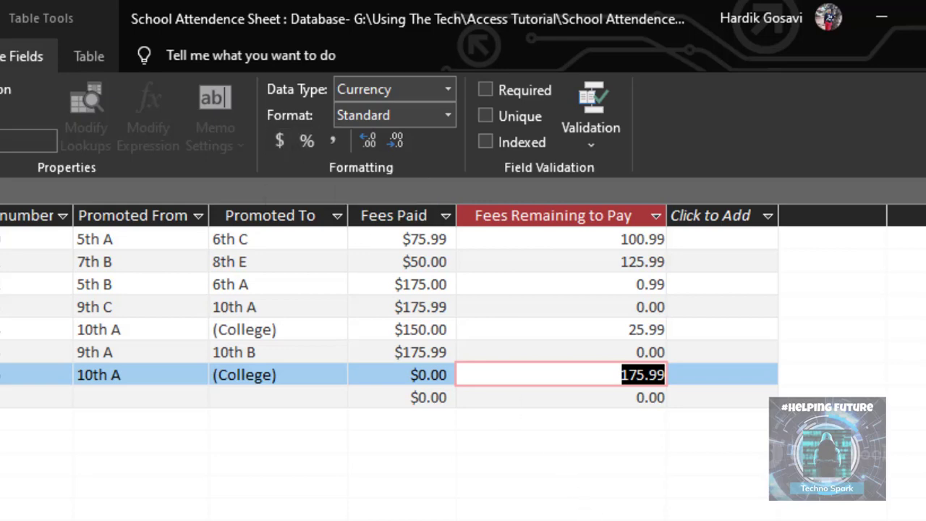
pyautogui.click(284, 145)
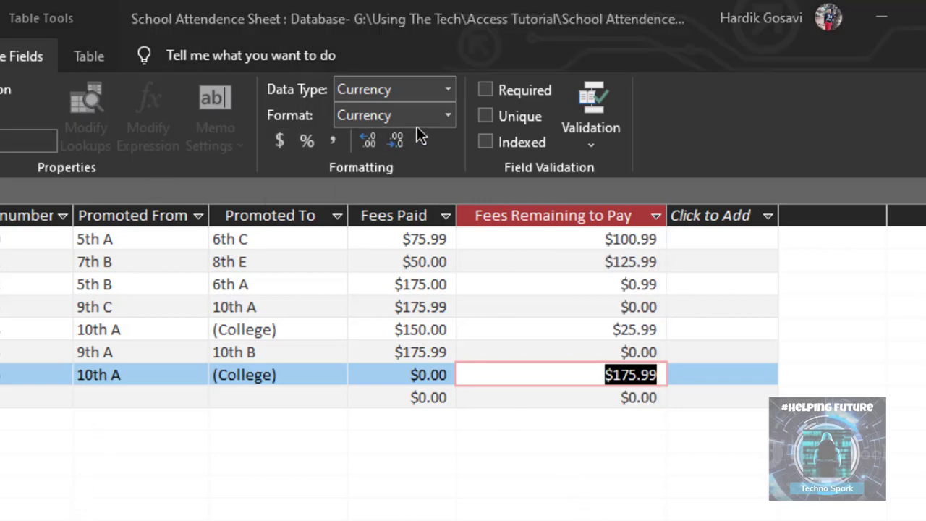
# Try the Euro format on the Fees Remaining to Pay field and restore the Currency format.
pyautogui.click(448, 116)
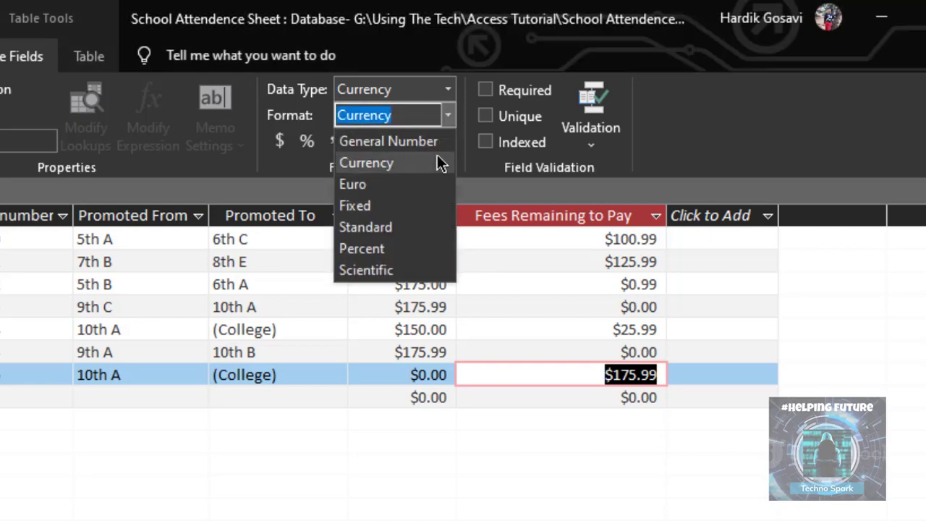
pyautogui.click(387, 190)
pyautogui.click(449, 120)
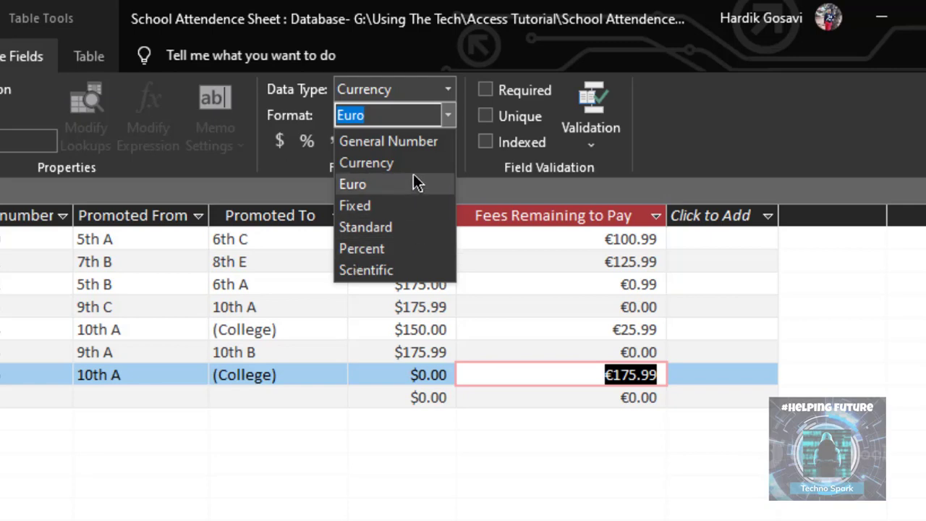
pyautogui.click(416, 163)
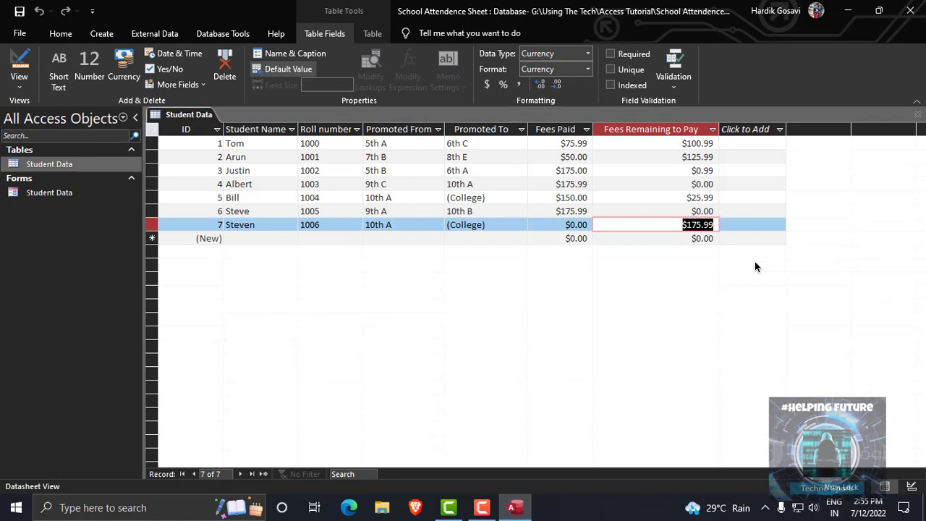
pyautogui.click(668, 238)
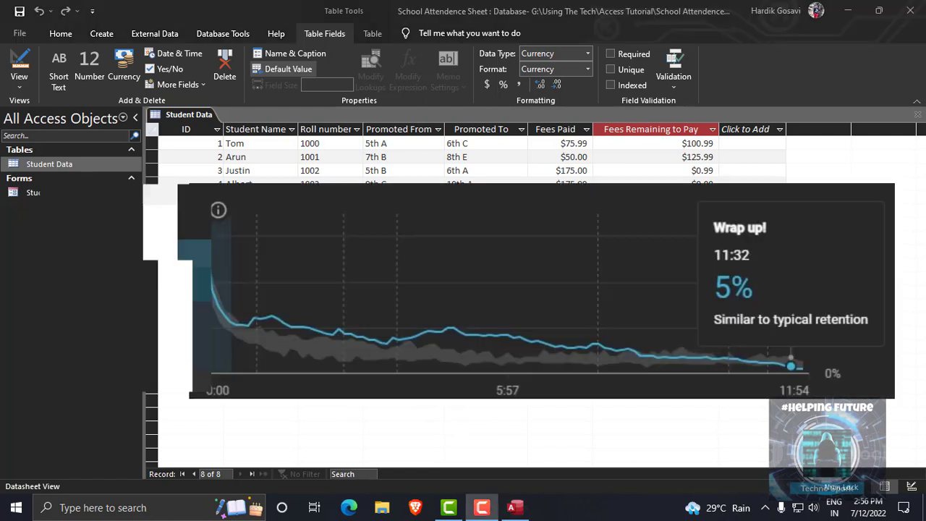
# Switch to Discord and open the Techno Spark YT server.
pyautogui.click(764, 507)
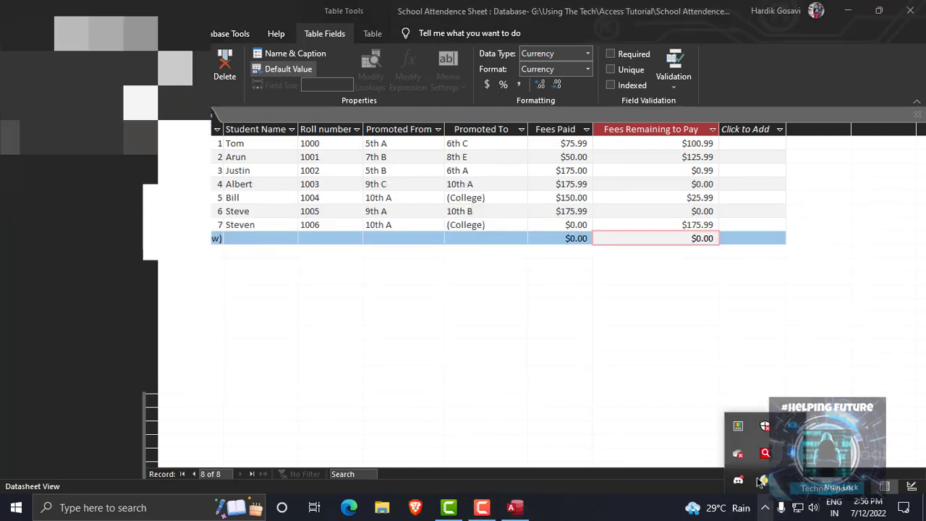
pyautogui.click(737, 478)
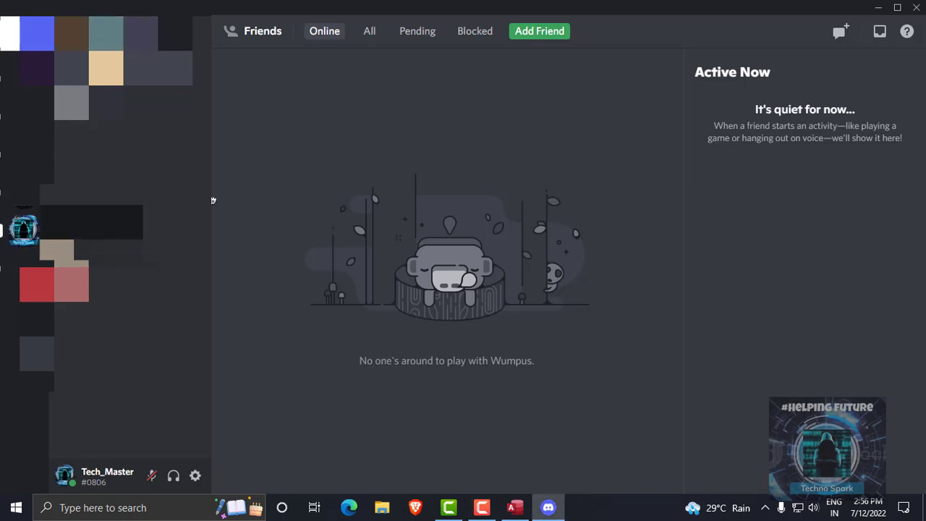
pyautogui.click(23, 228)
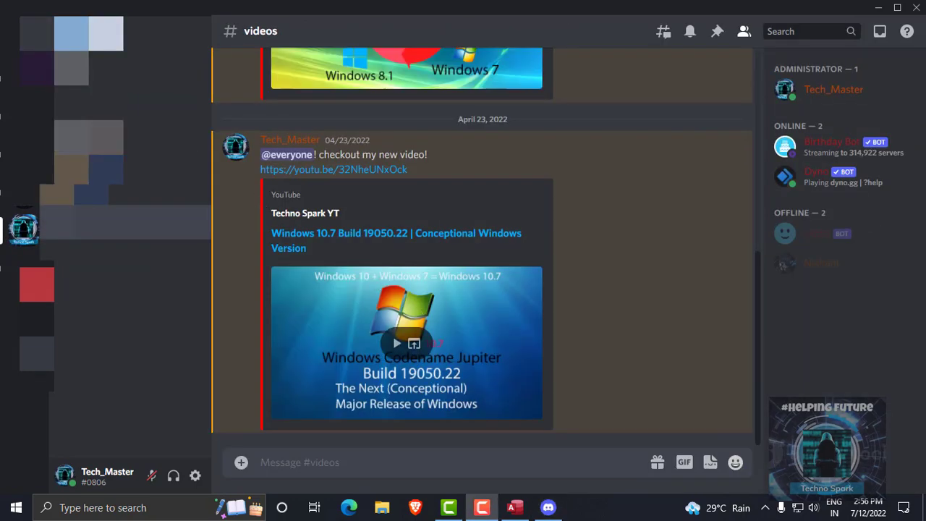
# Look through the server's video-ideas, general, memes and rules channels, and close the Discord window.
pyautogui.click(123, 70)
pyautogui.click(122, 102)
pyautogui.click(123, 126)
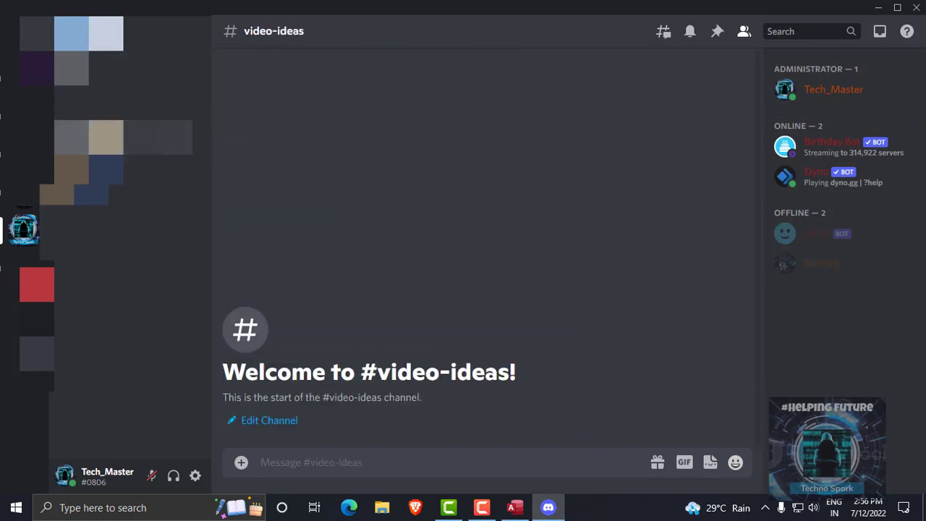
pyautogui.click(109, 139)
pyautogui.click(116, 222)
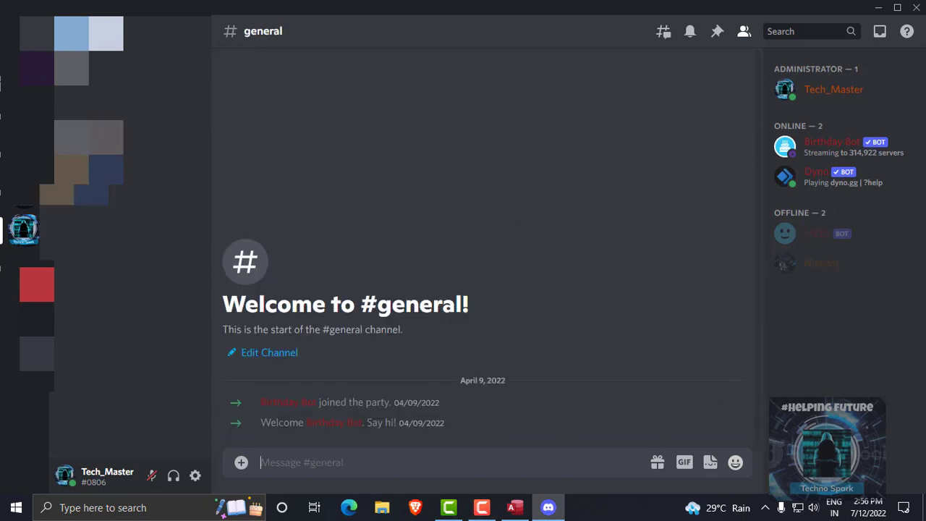
pyautogui.click(116, 86)
pyautogui.click(116, 102)
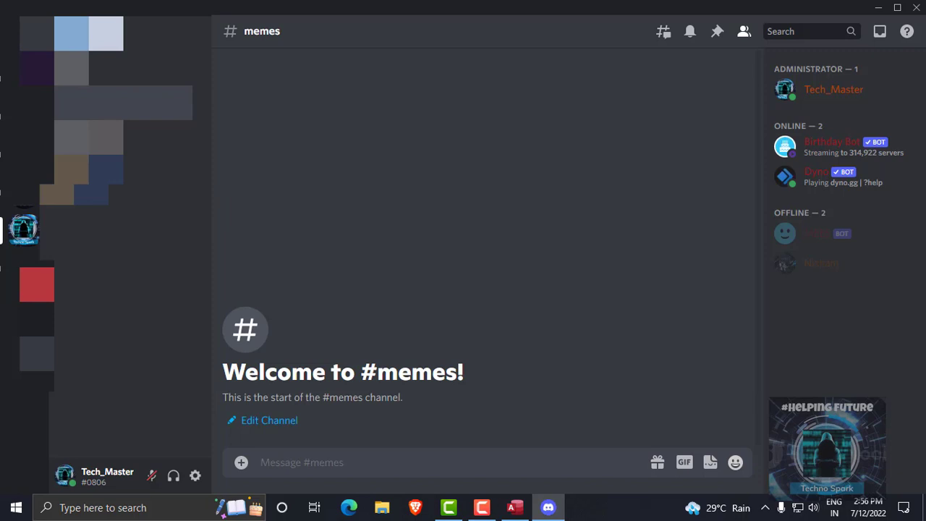
pyautogui.click(116, 78)
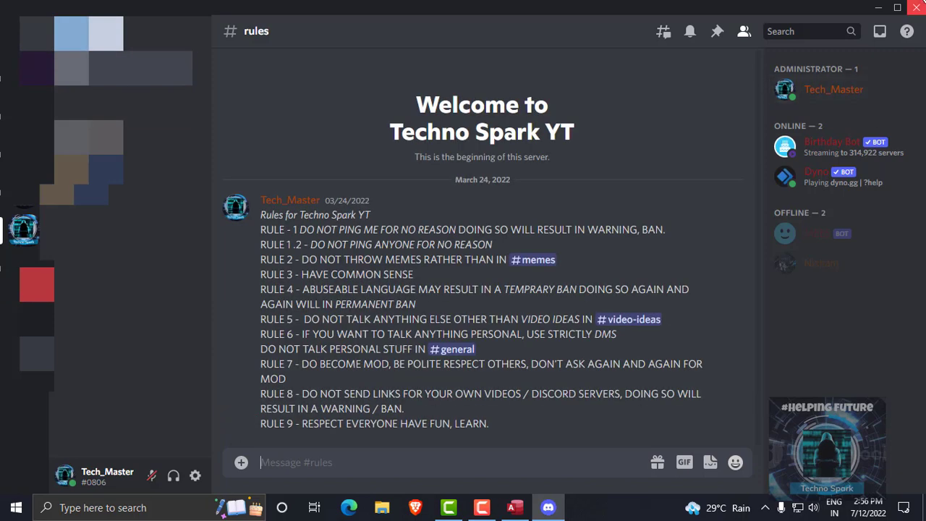
pyautogui.click(918, 7)
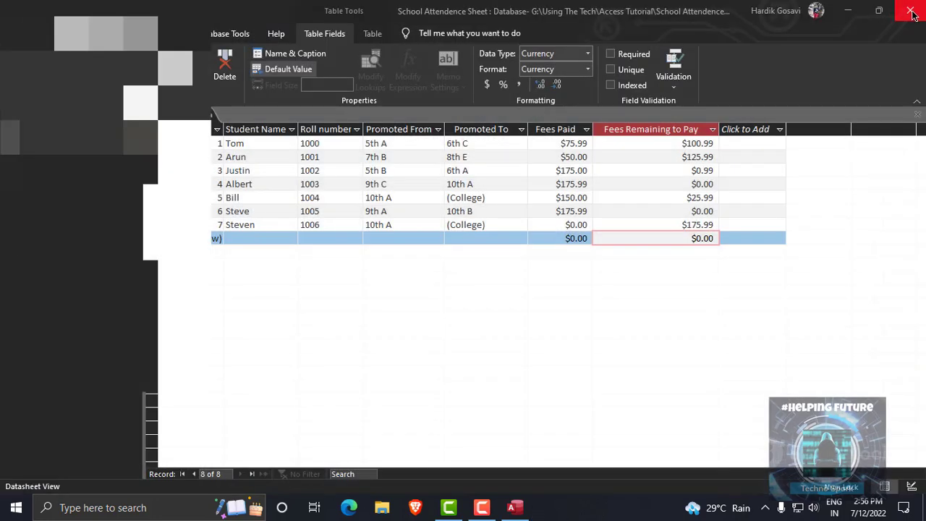